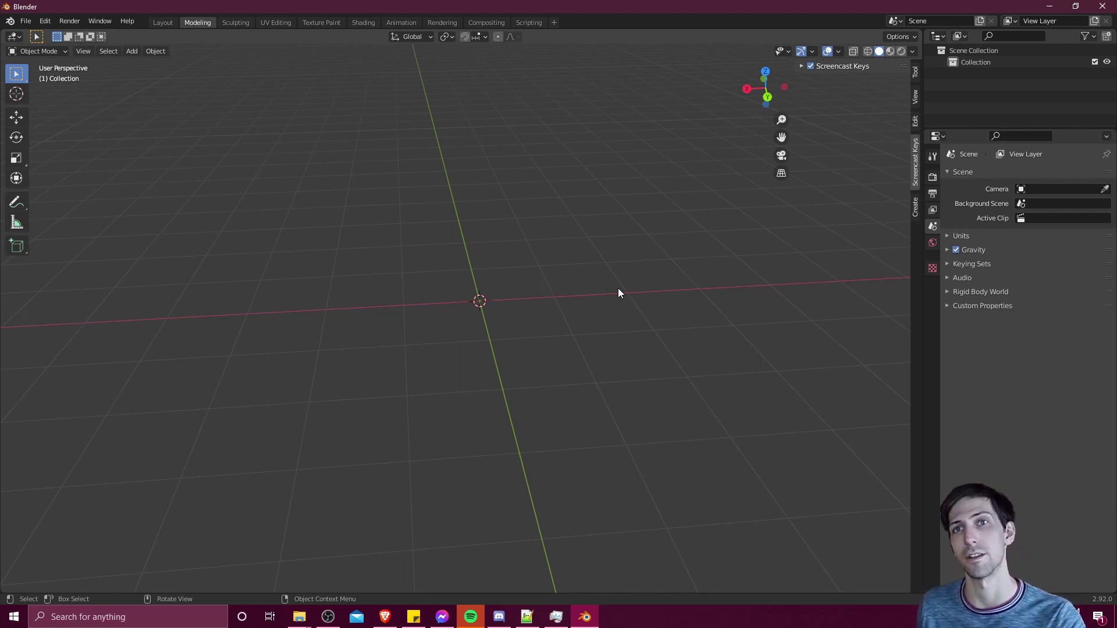
Add a cube mesh to the empty scene.
{"action": "middle_click_drag", "start_coordinate": [617, 293], "coordinate": [623, 299]}
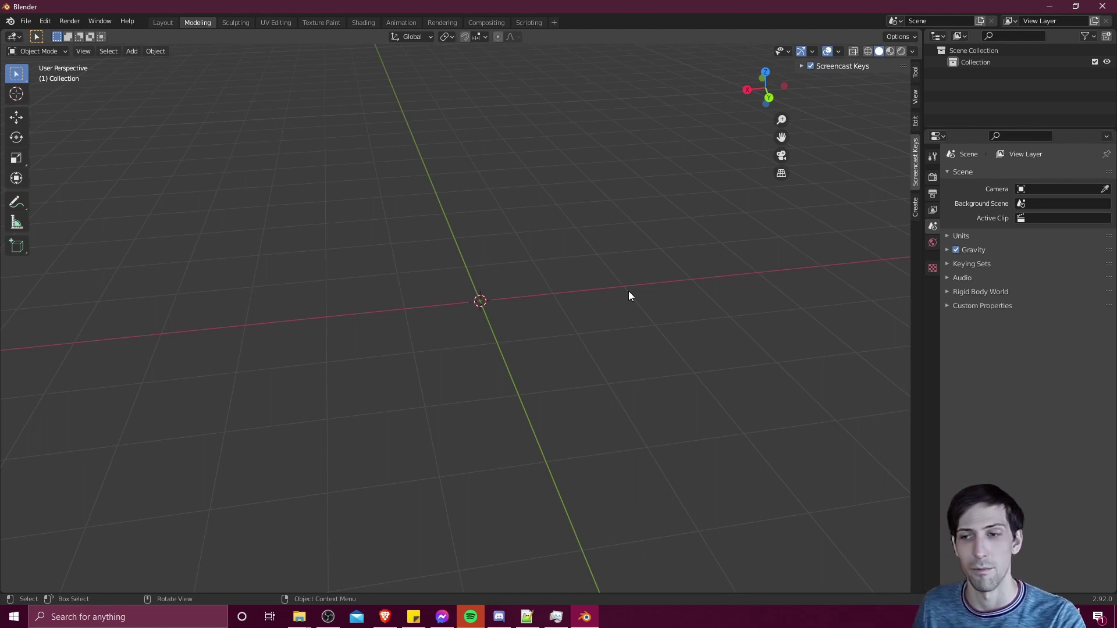
{"action": "middle_click_drag", "start_coordinate": [496, 284], "coordinate": [554, 293]}
{"action": "key", "text": "shift+a"}
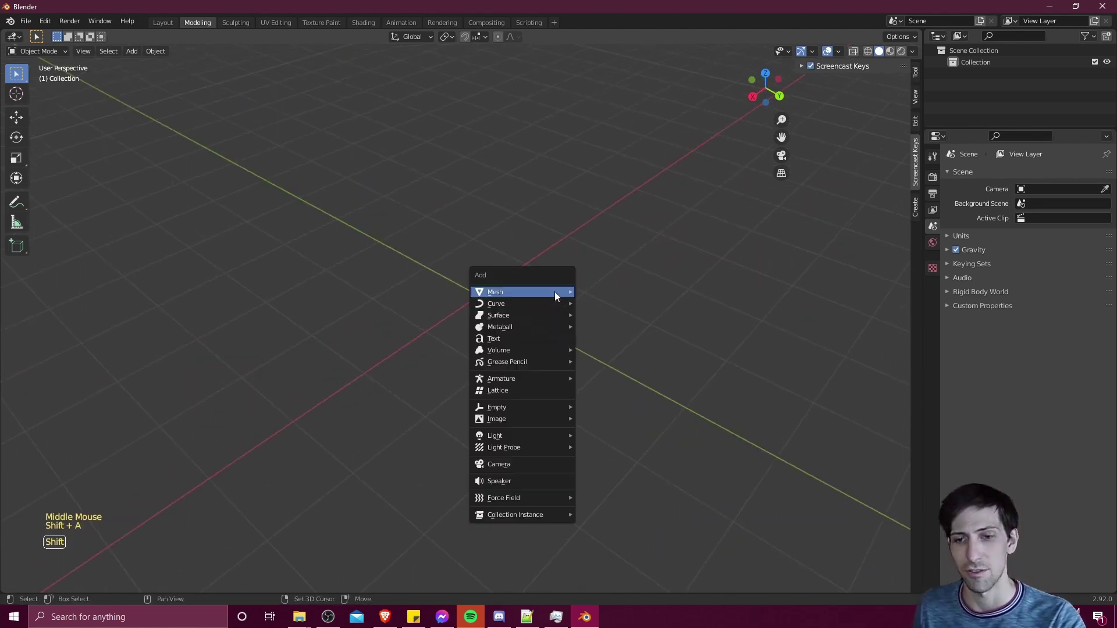
{"action": "mouse_move", "coordinate": [554, 294]}
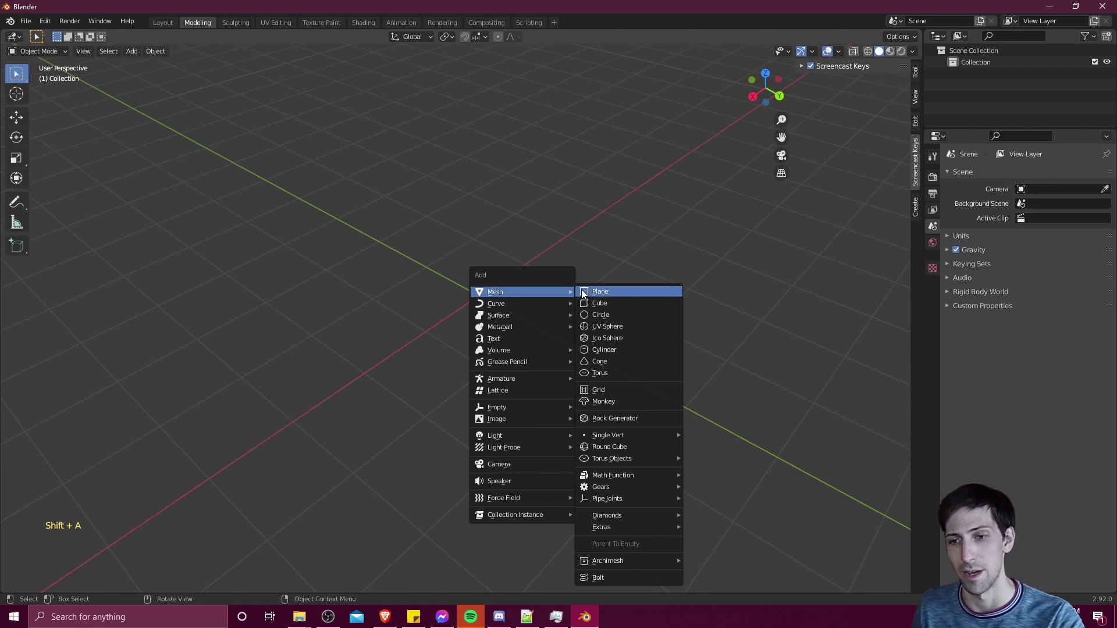
{"action": "left_click", "coordinate": [599, 303]}
{"action": "middle_click_drag", "start_coordinate": [531, 315], "coordinate": [556, 320]}
{"action": "scroll", "coordinate": [506, 291], "scroll_direction": "up", "scroll_amount": 5}
{"action": "scroll", "coordinate": [504, 326], "scroll_direction": "down", "scroll_amount": 4}
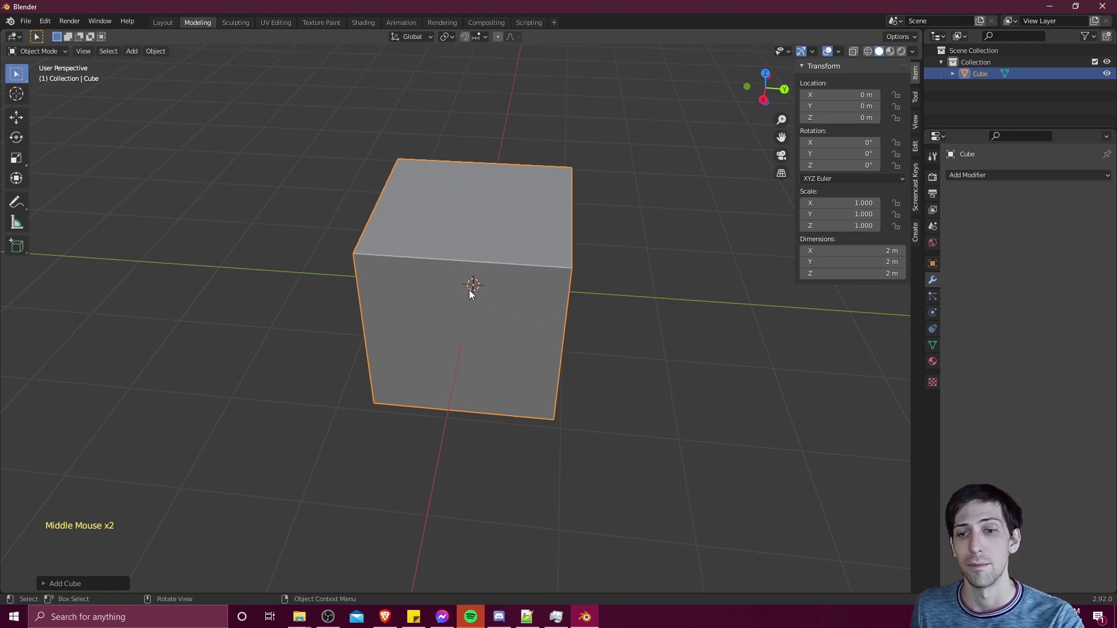
Add a Mirror modifier to the cube with its default X axis and enter Edit Mode.
{"action": "double_click", "coordinate": [953, 243]}
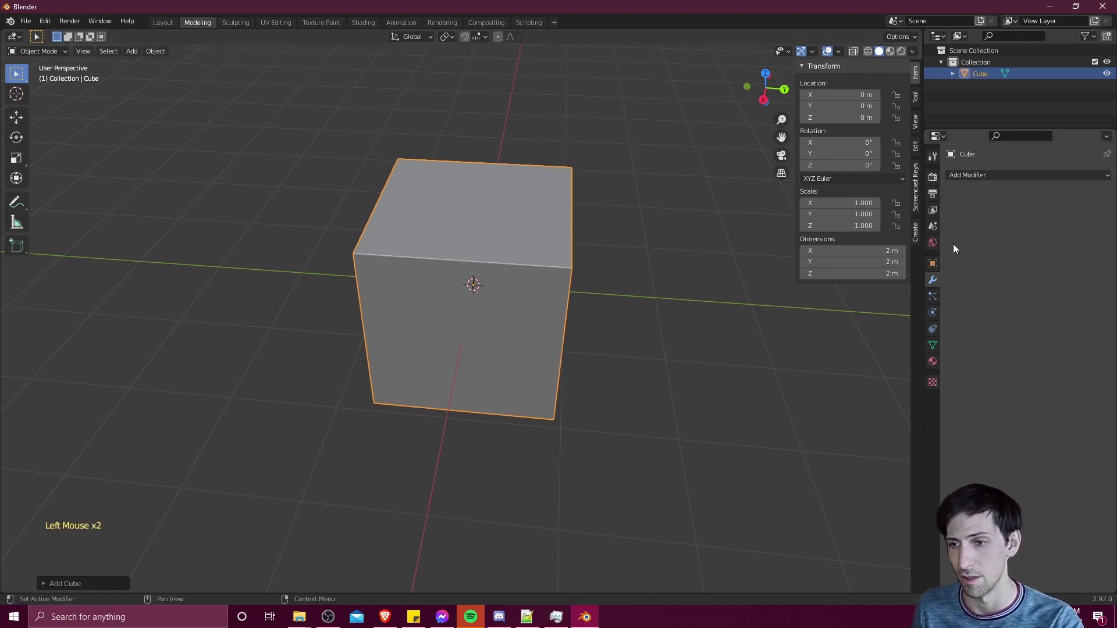
{"action": "left_click", "coordinate": [931, 282]}
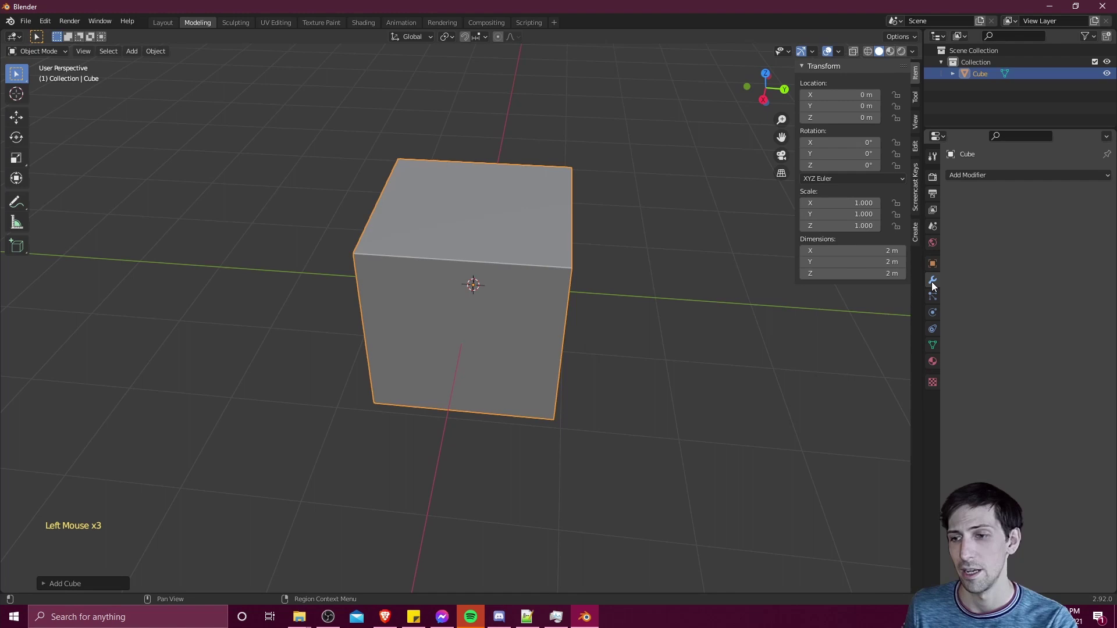
{"action": "left_click", "coordinate": [968, 174]}
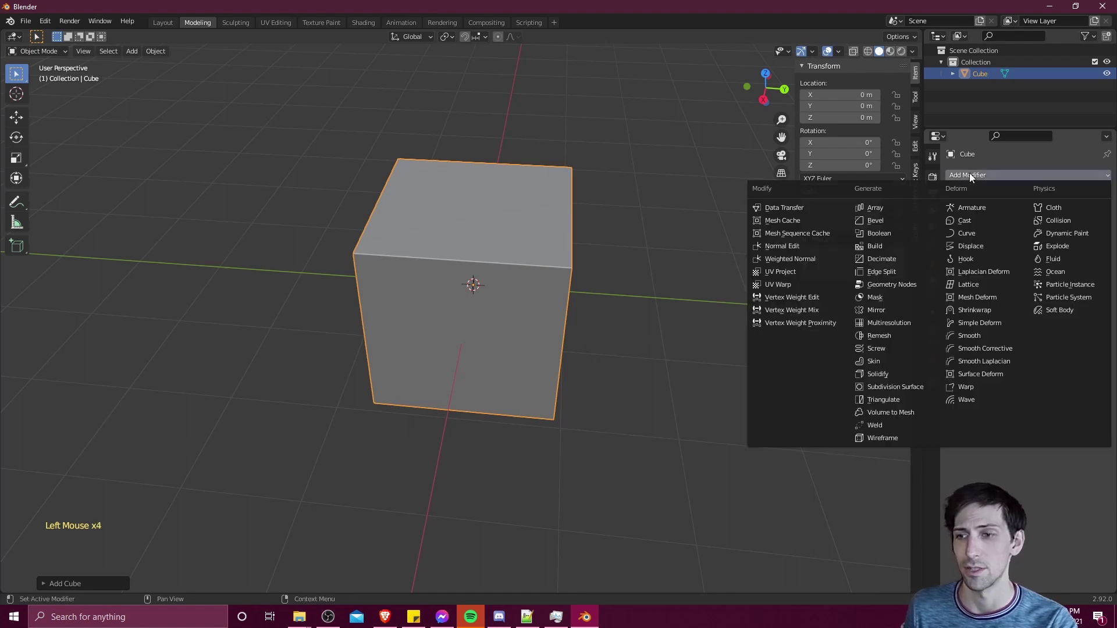
{"action": "left_click", "coordinate": [902, 309]}
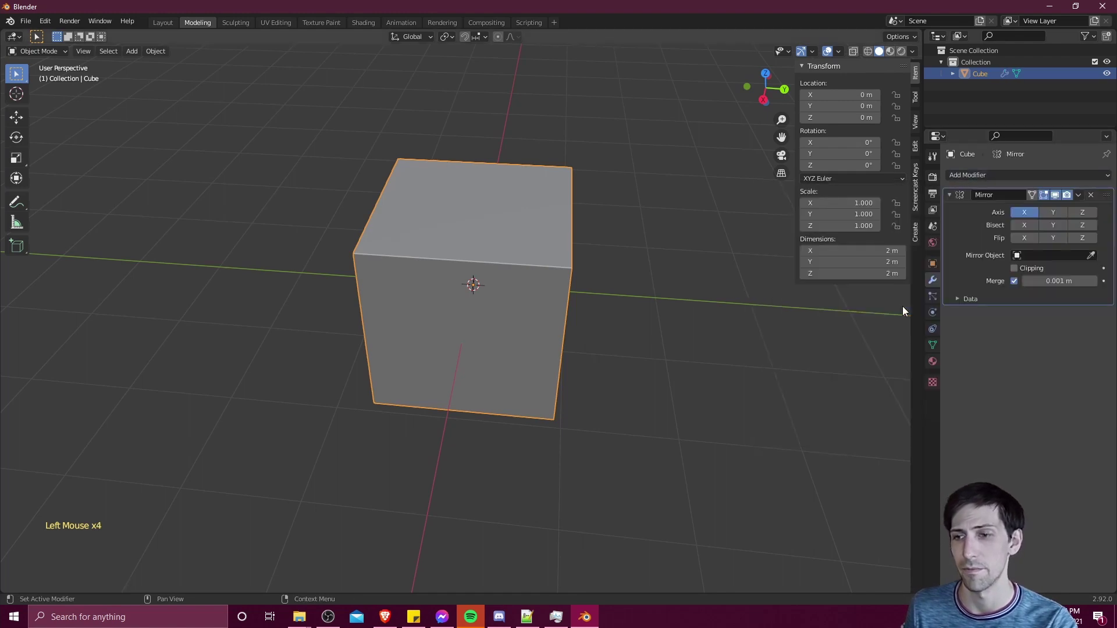
{"action": "middle_click_drag", "start_coordinate": [562, 287], "coordinate": [649, 285]}
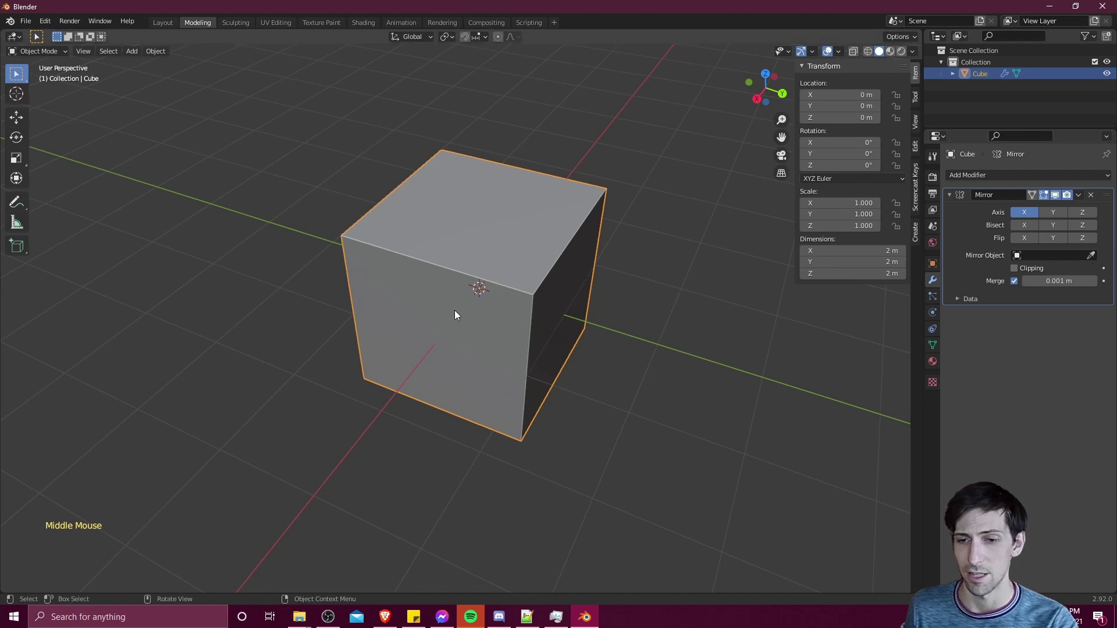
{"action": "middle_click_drag", "start_coordinate": [455, 310], "coordinate": [567, 268]}
{"action": "key", "text": "Tab"}
Try moving the cube's upper corner vertex at X 1, Y 1, Z 1 m across the mirror axis.
{"action": "middle_click_drag", "start_coordinate": [398, 311], "coordinate": [561, 330]}
{"action": "left_click", "coordinate": [480, 316]}
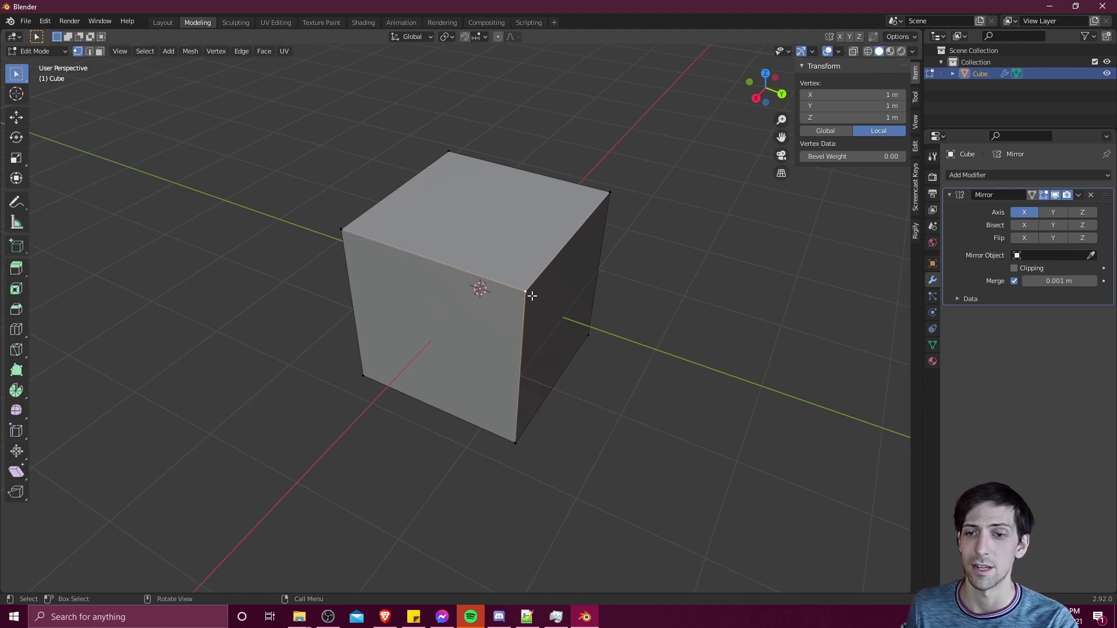
{"action": "middle_click_drag", "start_coordinate": [529, 295], "coordinate": [558, 261]}
{"action": "key", "text": "g"}
{"action": "right_click", "coordinate": [577, 257]}
{"action": "key", "text": "g"}
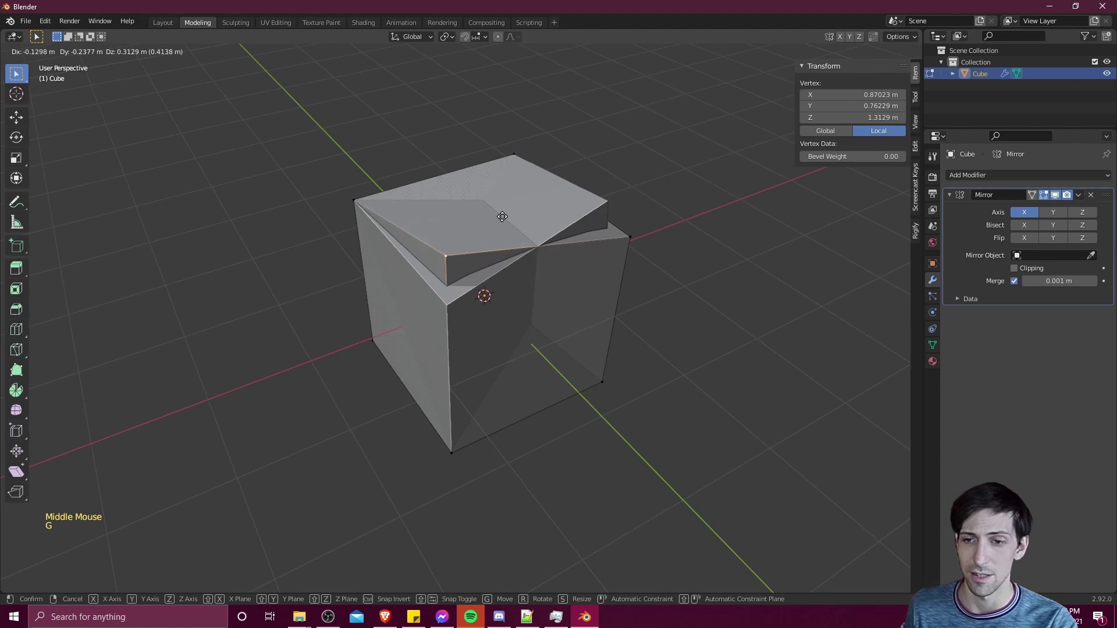
{"action": "right_click", "coordinate": [469, 209]}
{"action": "middle_click_drag", "start_coordinate": [469, 208], "coordinate": [504, 246]}
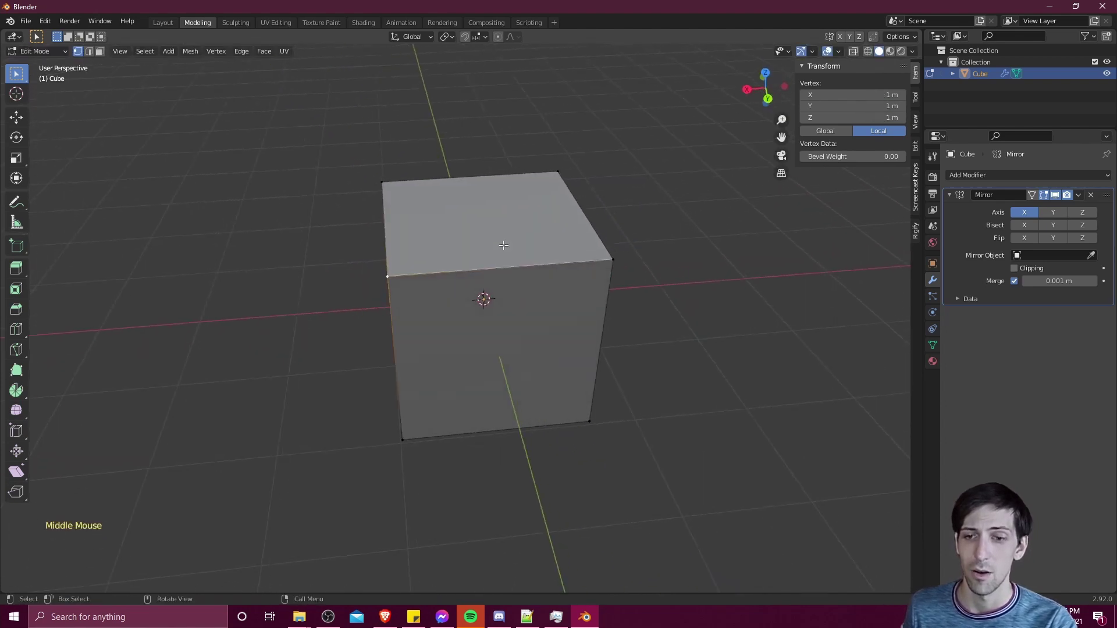
{"action": "key", "text": "g"}
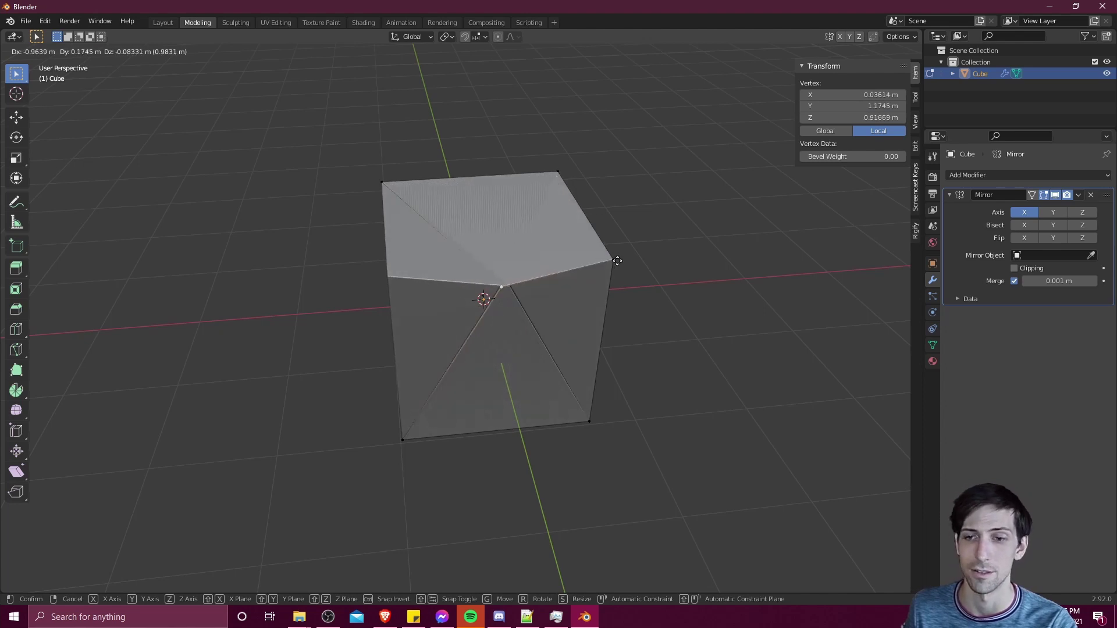
{"action": "right_click", "coordinate": [486, 267]}
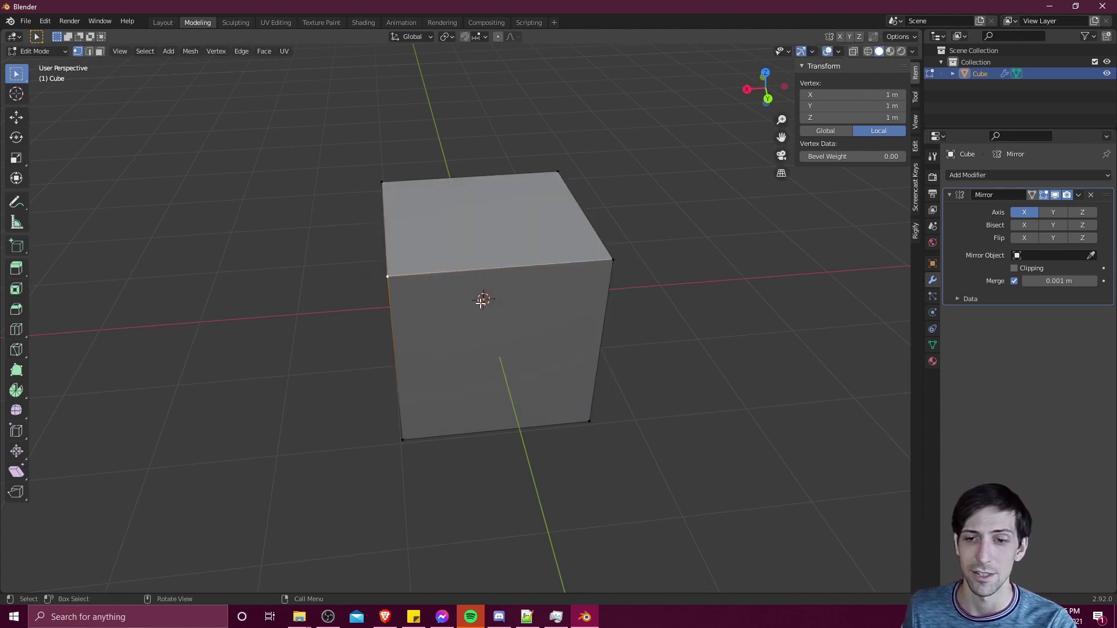
Snap the 3D cursor to the cube's lower corner vertex at X -1, Y 1, Z -1 m and select that vertex.
{"action": "middle_click_drag", "start_coordinate": [486, 274], "coordinate": [477, 308]}
{"action": "left_click", "coordinate": [501, 289]}
{"action": "scroll", "coordinate": [477, 308], "scroll_direction": "up", "scroll_amount": 1}
{"action": "middle_click_drag", "start_coordinate": [477, 308], "coordinate": [452, 319]}
{"action": "left_click", "coordinate": [502, 283]}
{"action": "left_click", "coordinate": [458, 321]}
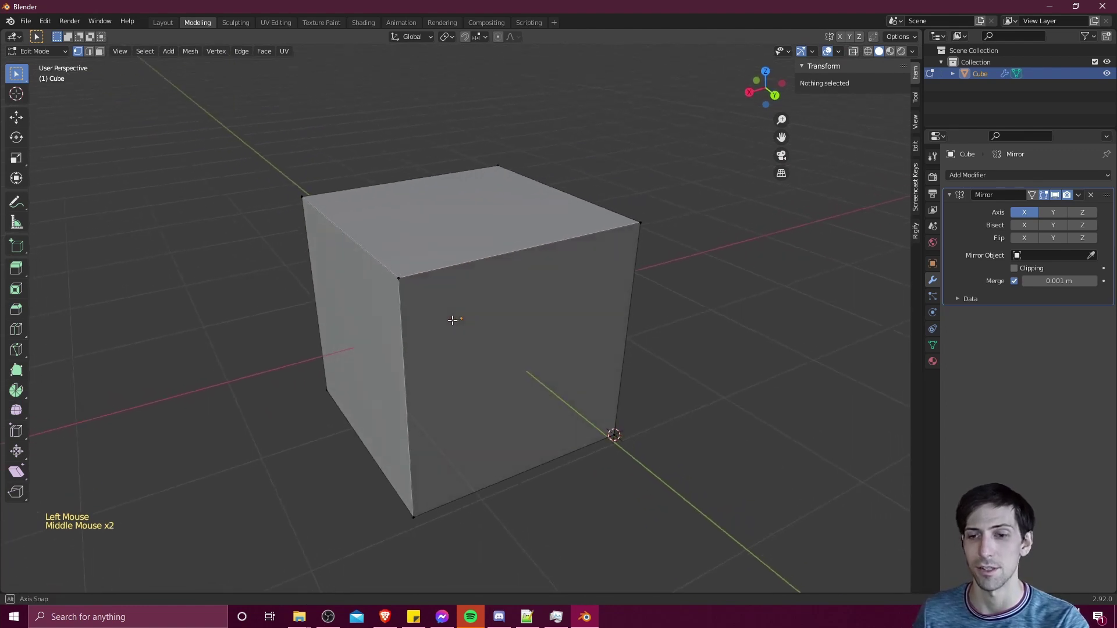
{"action": "left_click", "coordinate": [613, 432]}
{"action": "middle_click_drag", "start_coordinate": [663, 436], "coordinate": [648, 431]}
{"action": "scroll", "coordinate": [648, 431], "scroll_direction": "down", "scroll_amount": 2}
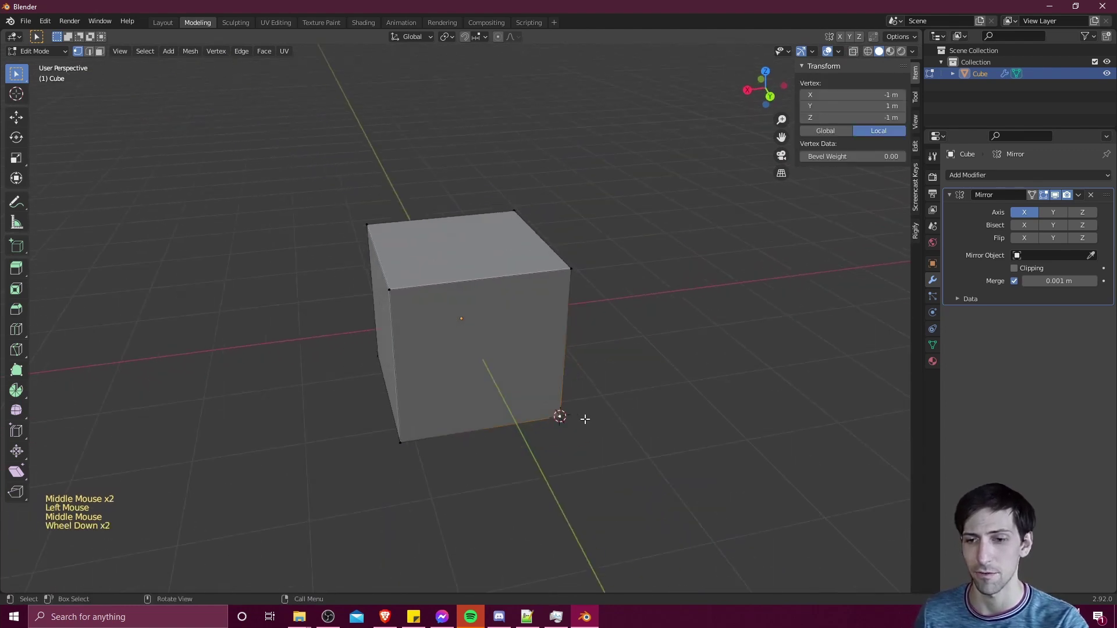
{"action": "middle_click_drag", "start_coordinate": [583, 419], "coordinate": [643, 434]}
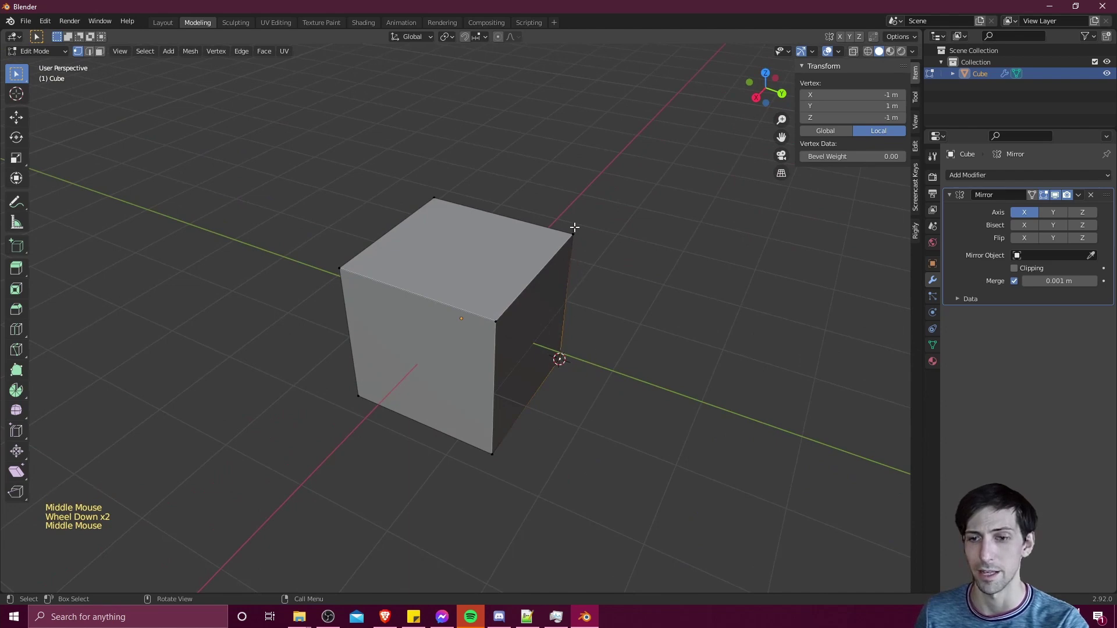
{"action": "middle_click_drag", "start_coordinate": [623, 389], "coordinate": [591, 385]}
{"action": "key", "text": "shift+s"}
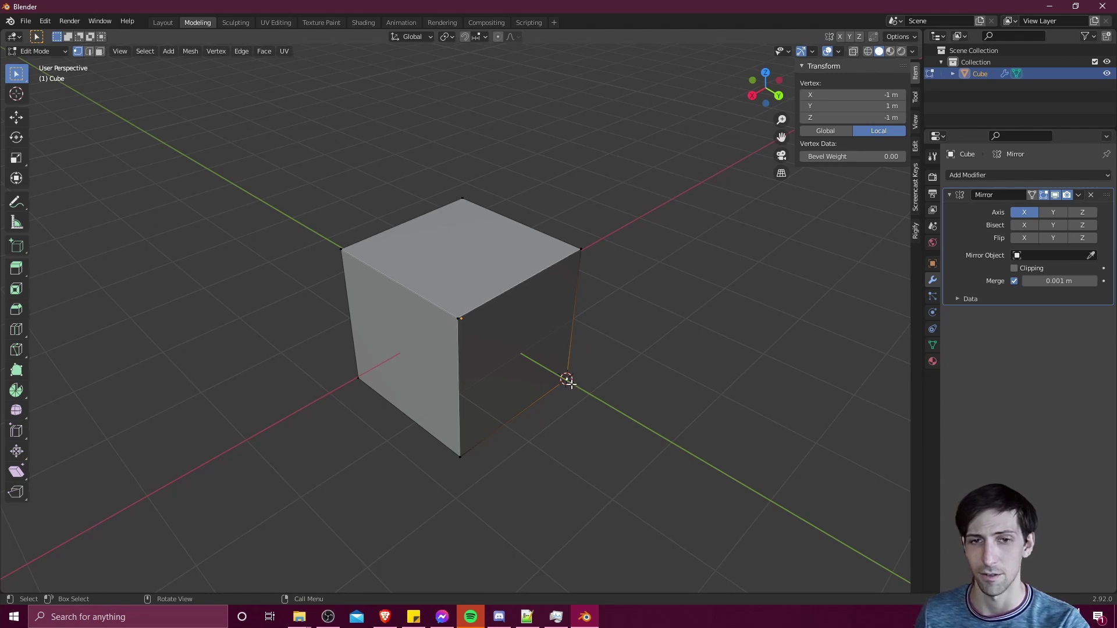
Set the cube's origin to the 3D cursor and return to Edit Mode.
{"action": "key", "text": "Tab"}
{"action": "key", "text": "Tab"}
{"action": "middle_click_drag", "start_coordinate": [569, 377], "coordinate": [574, 362]}
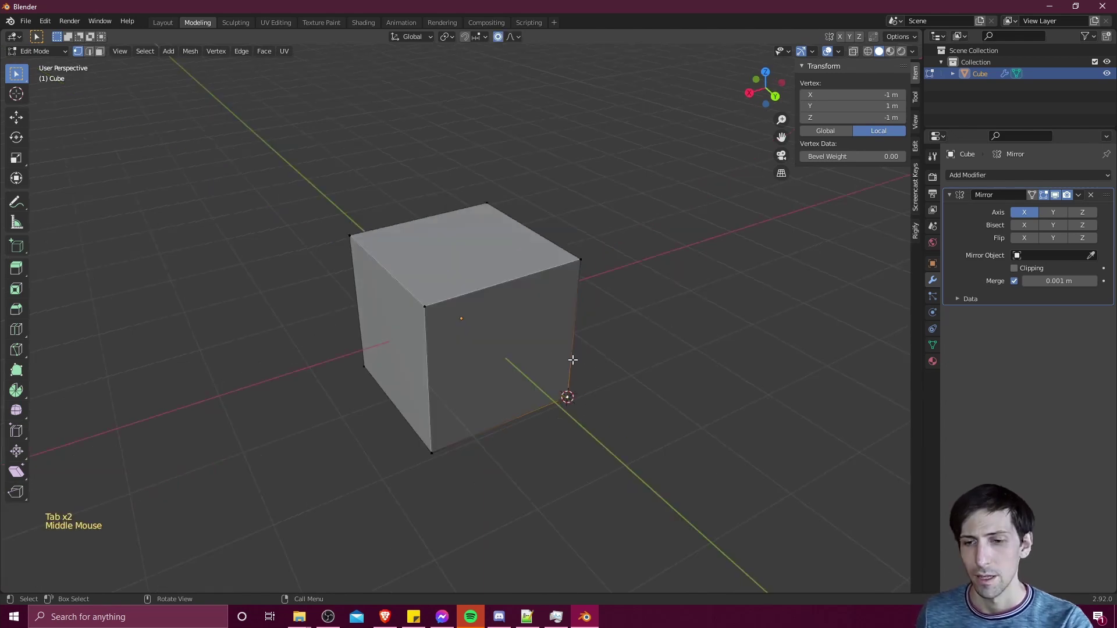
{"action": "scroll", "coordinate": [517, 386], "scroll_direction": "up", "scroll_amount": 1}
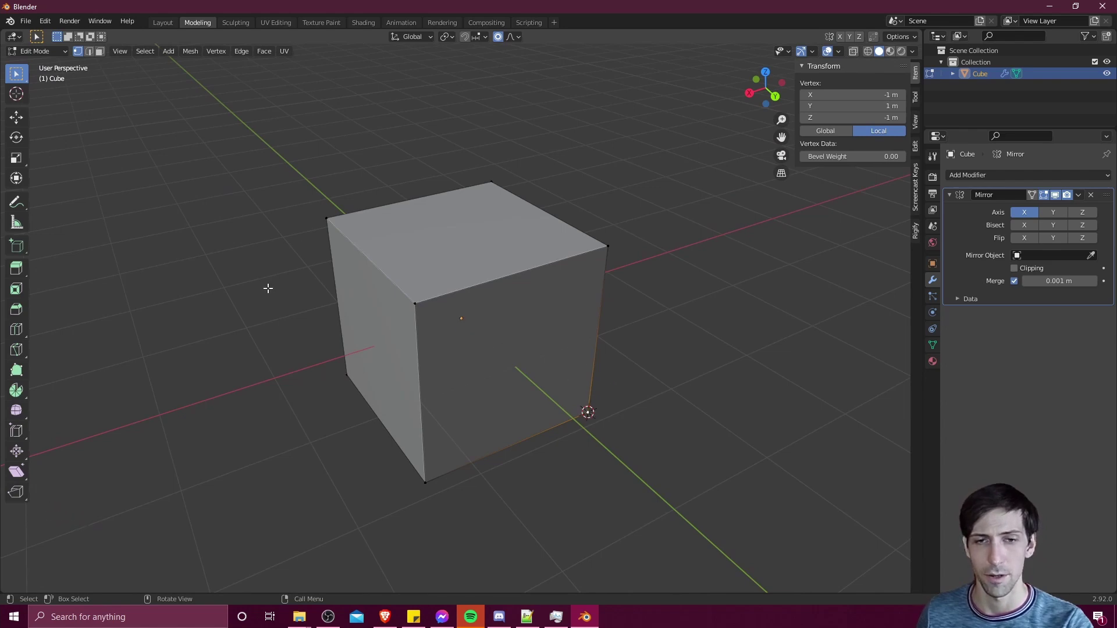
{"action": "key", "text": "Tab"}
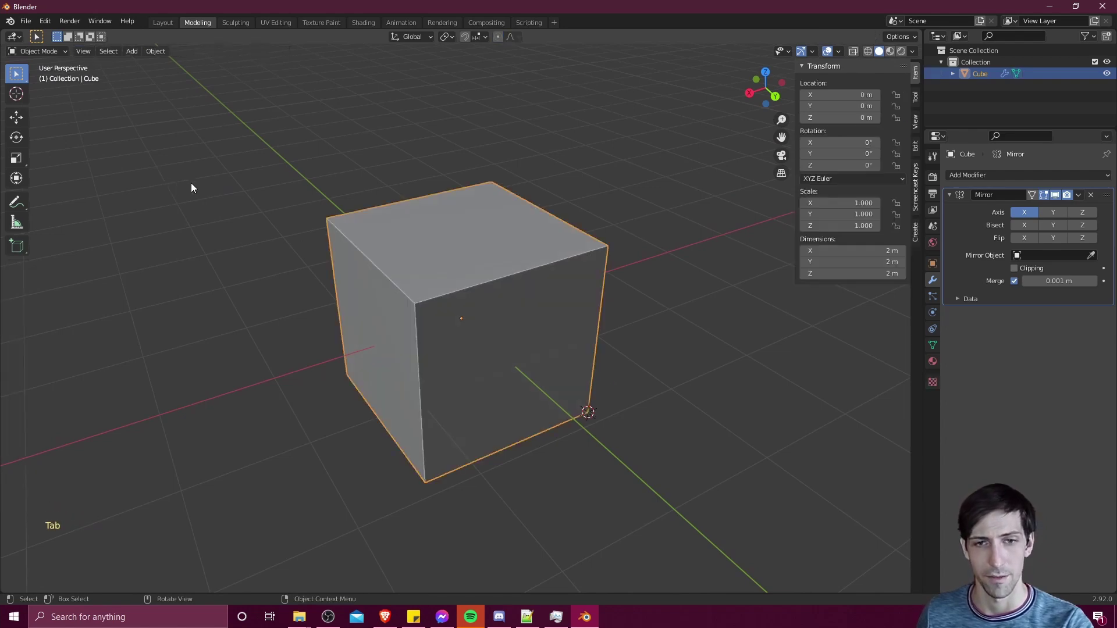
{"action": "left_click", "coordinate": [159, 51]}
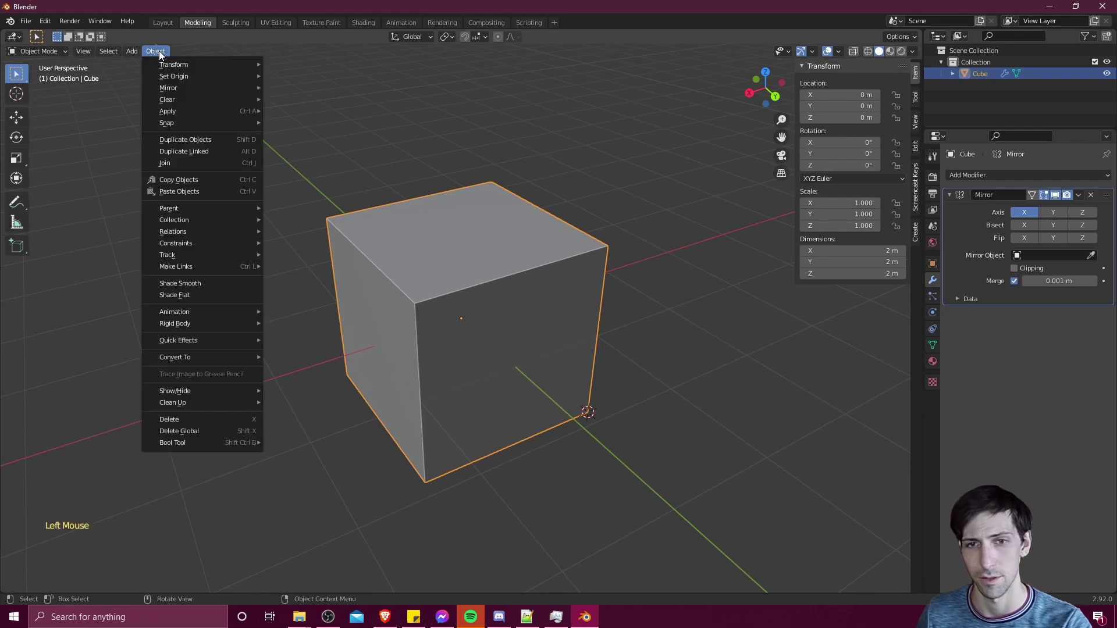
{"action": "mouse_move", "coordinate": [171, 73]}
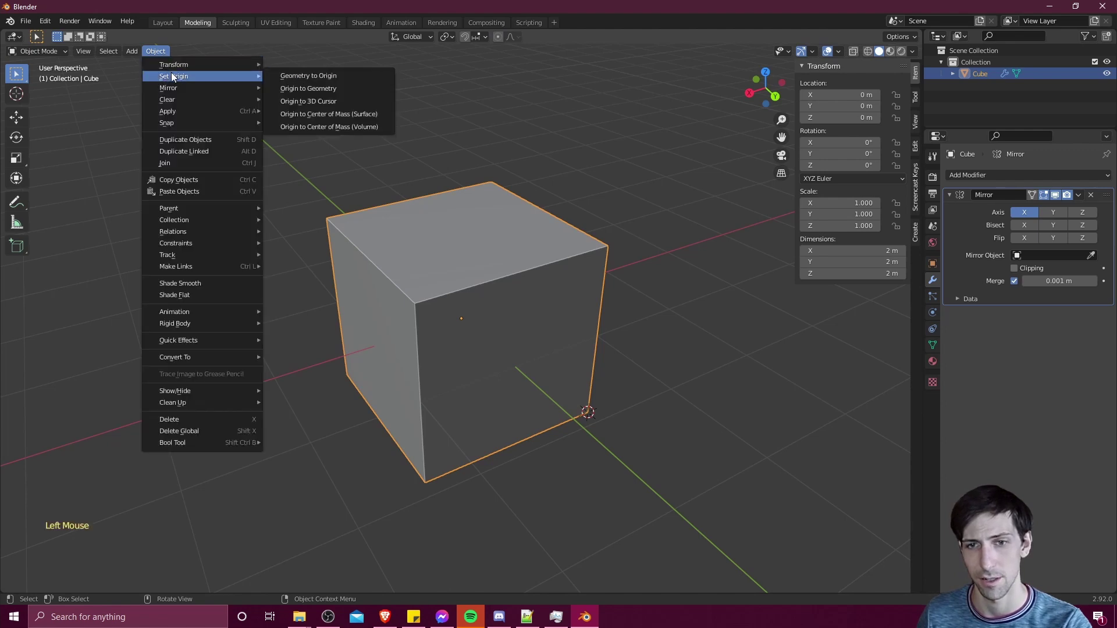
{"action": "left_click", "coordinate": [321, 102]}
{"action": "middle_click_drag", "start_coordinate": [505, 219], "coordinate": [529, 282]}
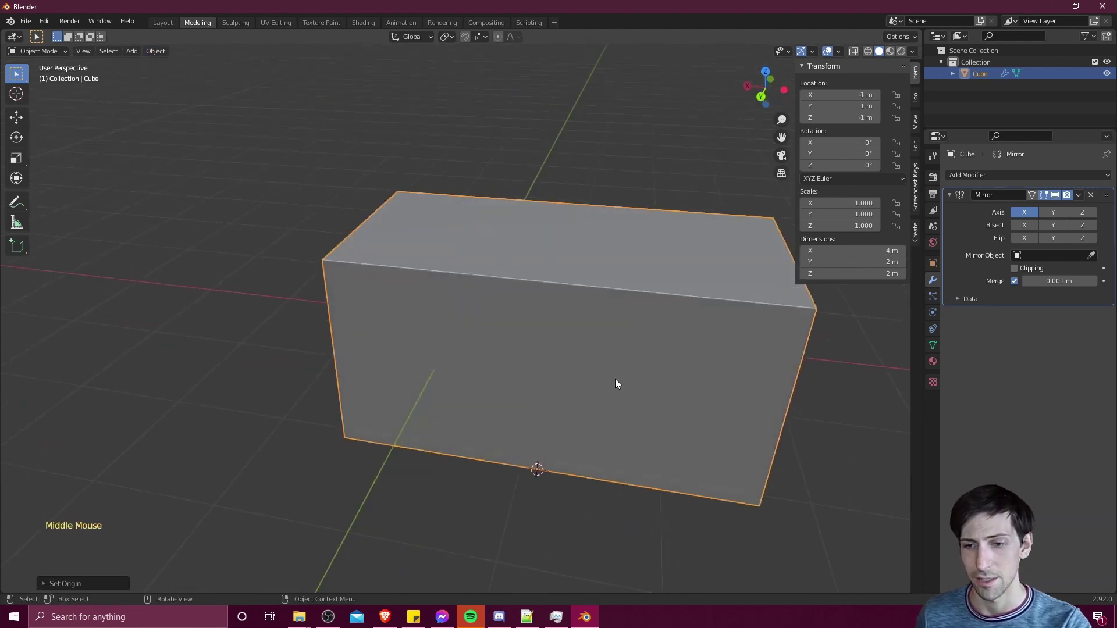
{"action": "middle_click_drag", "start_coordinate": [616, 381], "coordinate": [571, 341]}
{"action": "key", "text": "Tab"}
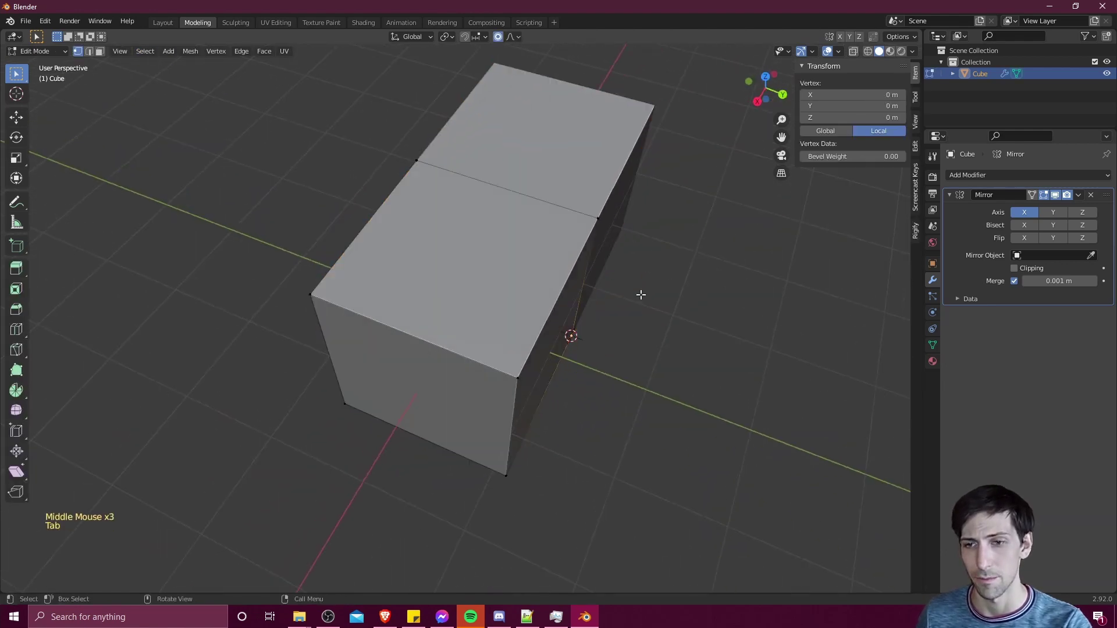
Try moving the far upper vertex on the mirror seam, both without and with Clipping in the Mirror modifier.
{"action": "middle_click_drag", "start_coordinate": [640, 295], "coordinate": [568, 175]}
{"action": "left_click", "coordinate": [523, 172]}
{"action": "key", "text": "g"}
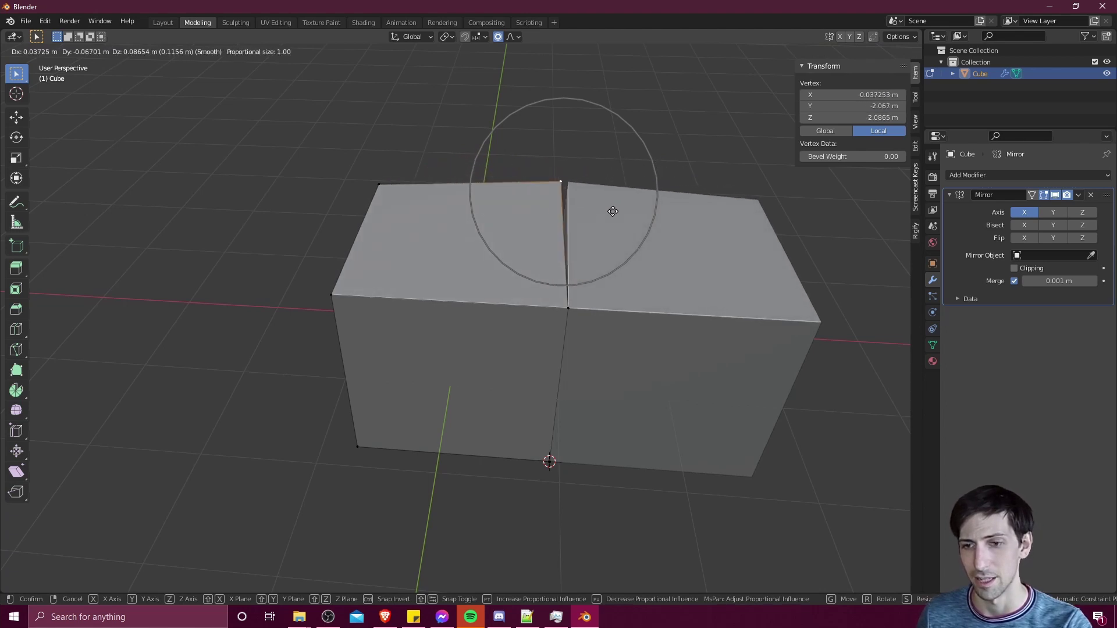
{"action": "key", "text": "Escape"}
{"action": "left_click", "coordinate": [549, 462]}
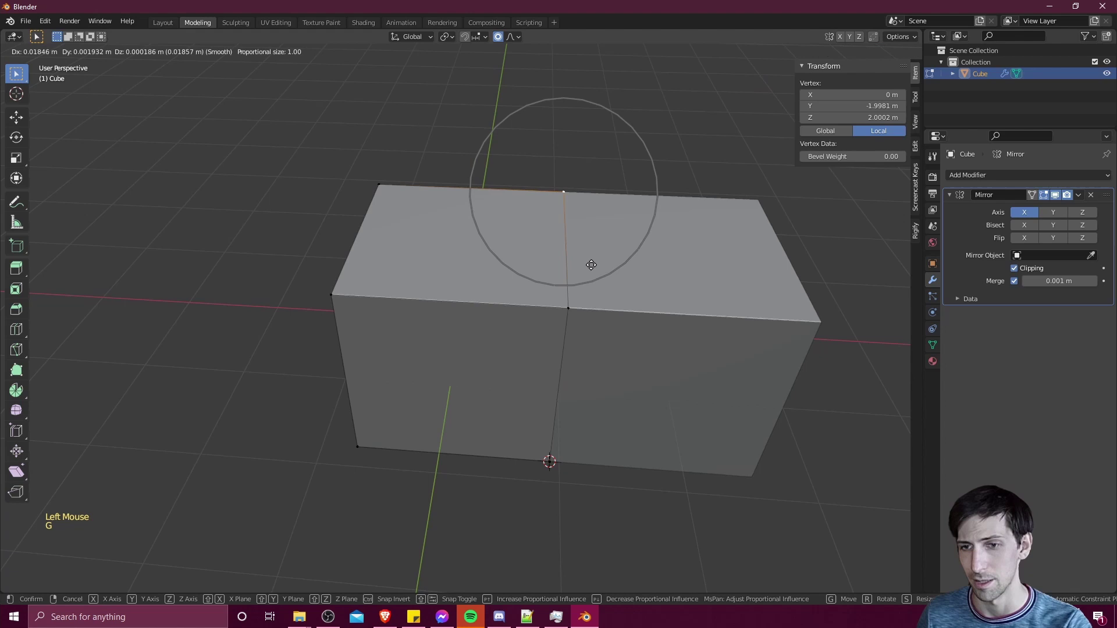
{"action": "scroll", "coordinate": [536, 493], "scroll_direction": "down", "scroll_amount": 1}
{"action": "left_click", "coordinate": [536, 495]}
{"action": "middle_click_drag", "start_coordinate": [536, 495], "coordinate": [546, 468]}
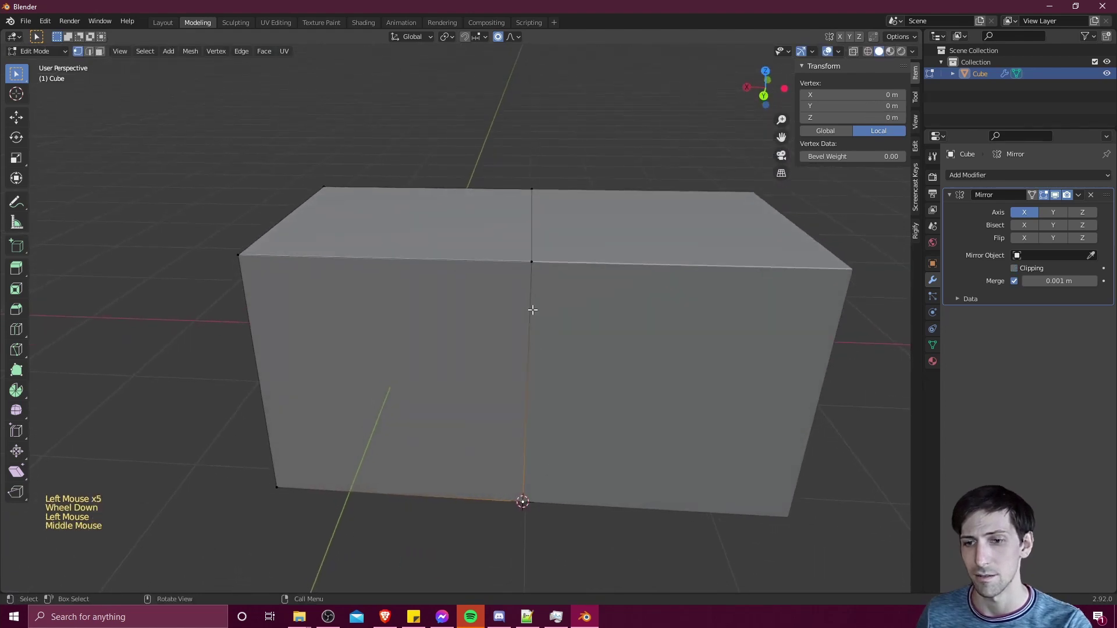
Select the far upper seam vertex and try moving it off the mirror plane with Clipping disabled.
{"action": "left_click", "coordinate": [531, 263]}
{"action": "left_click", "coordinate": [533, 191]}
{"action": "middle_click_drag", "start_coordinate": [562, 210], "coordinate": [603, 251]}
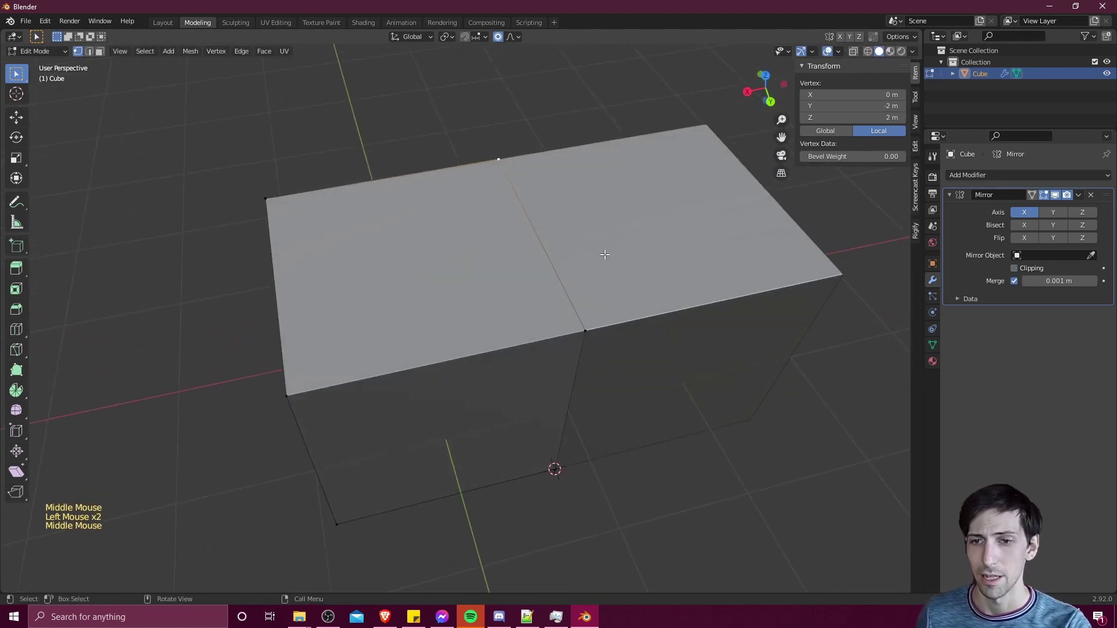
{"action": "key", "text": "g"}
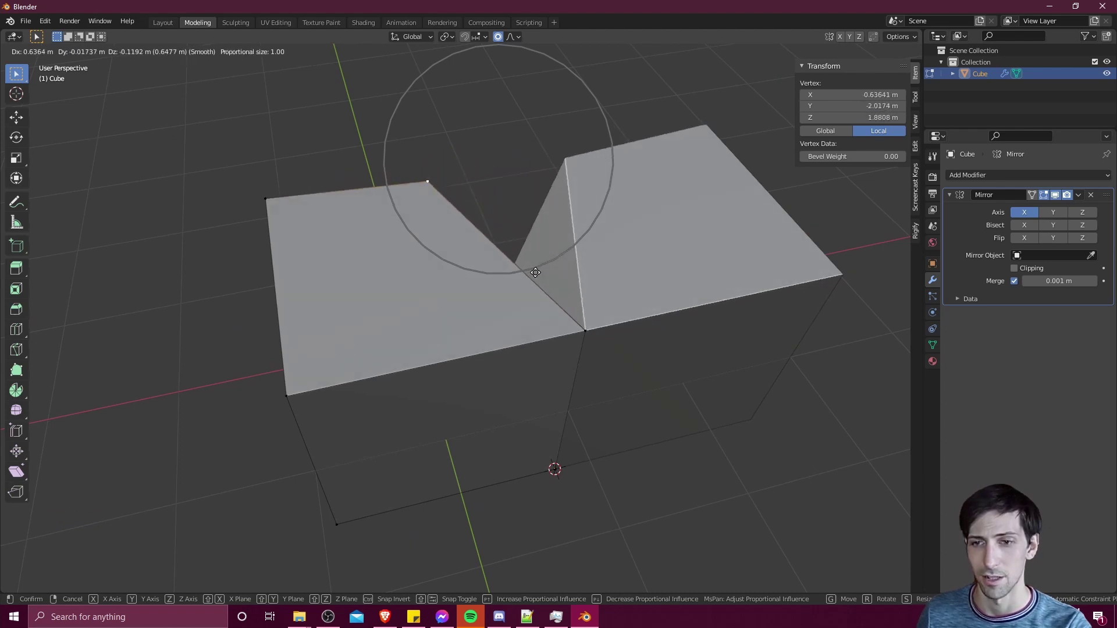
{"action": "right_click", "coordinate": [529, 254]}
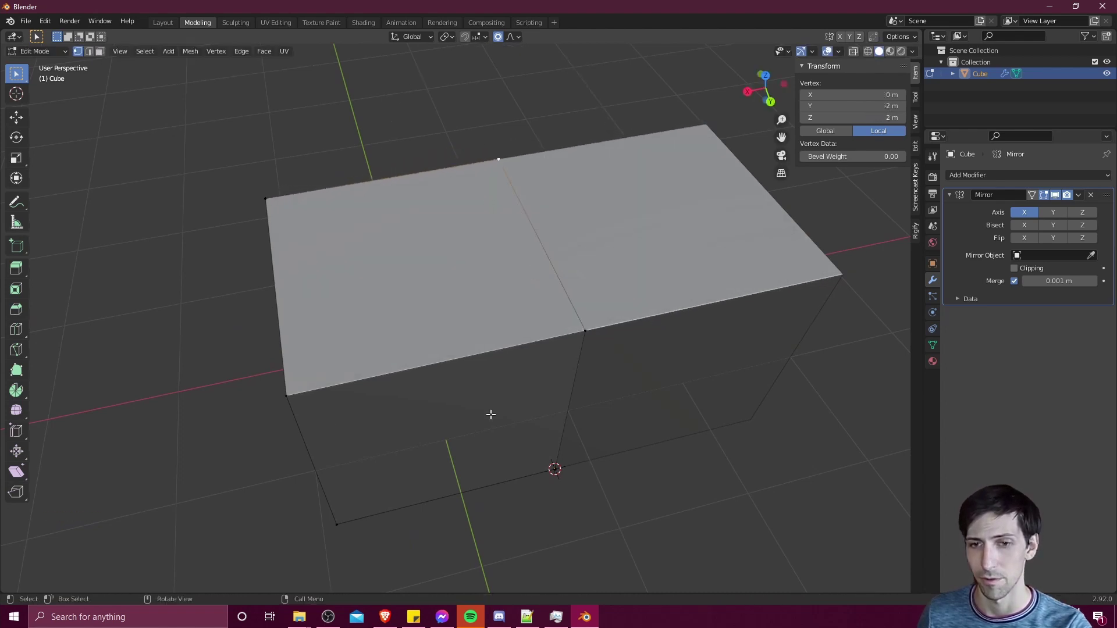
{"action": "middle_click_drag", "start_coordinate": [554, 243], "coordinate": [523, 490]}
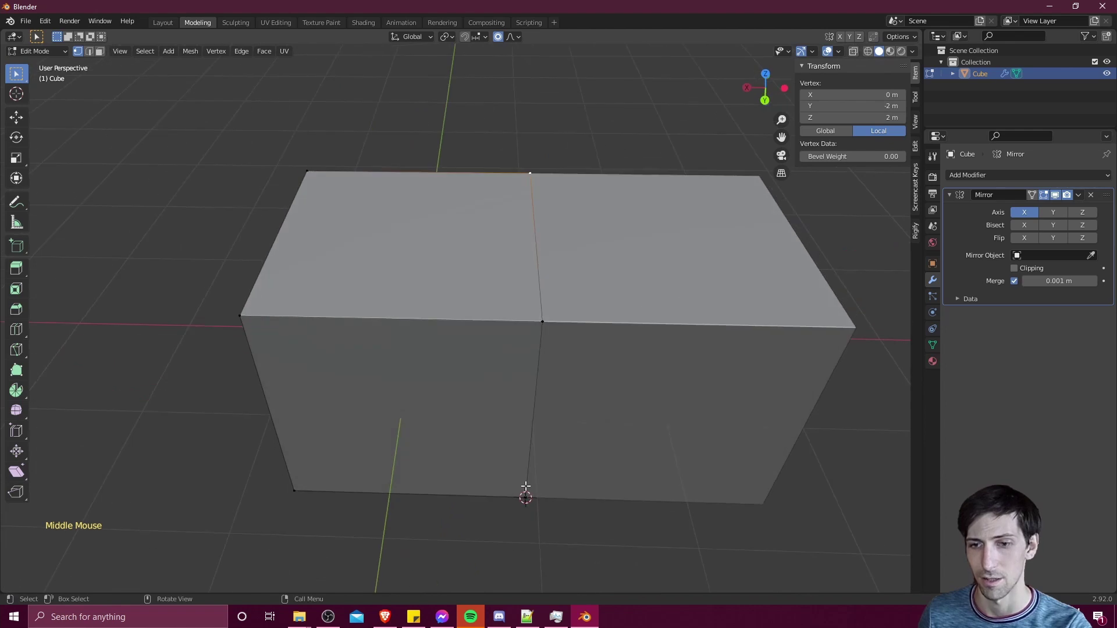
{"action": "key", "text": "g"}
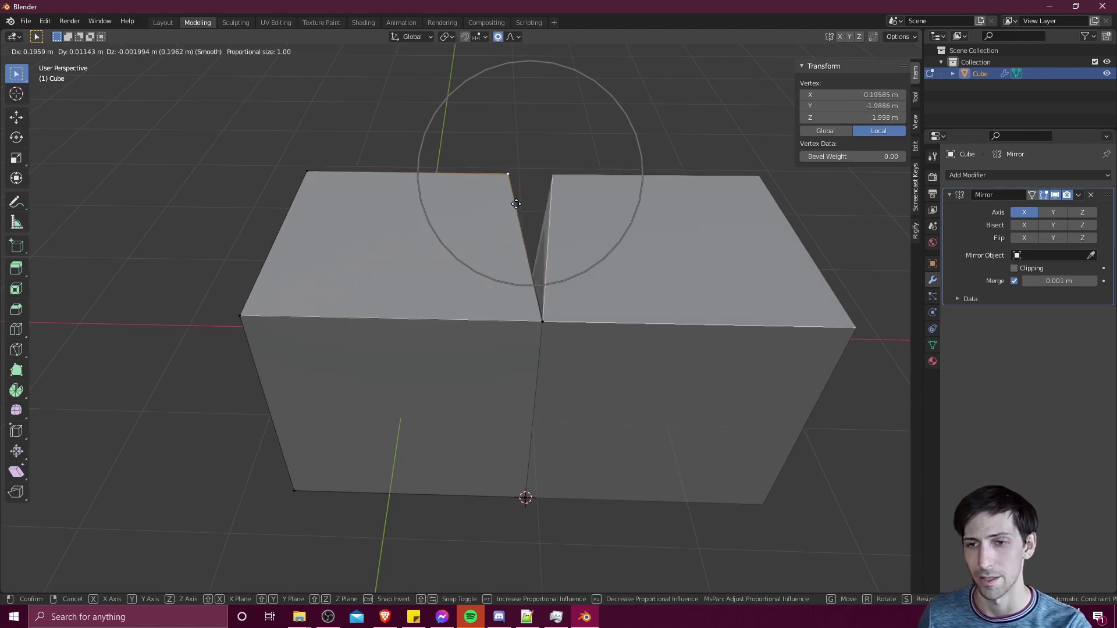
{"action": "right_click", "coordinate": [496, 202]}
Enable Clipping in the Mirror modifier and move the far upper seam vertex slightly upward along the mirror plane.
{"action": "left_click", "coordinate": [1015, 268]}
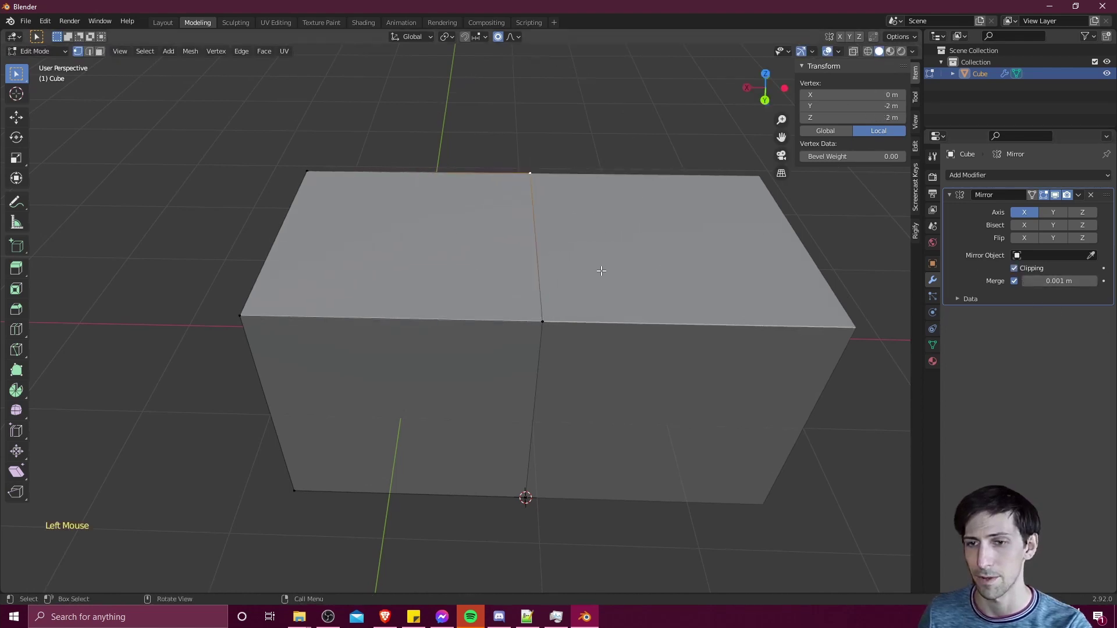
{"action": "key", "text": "g"}
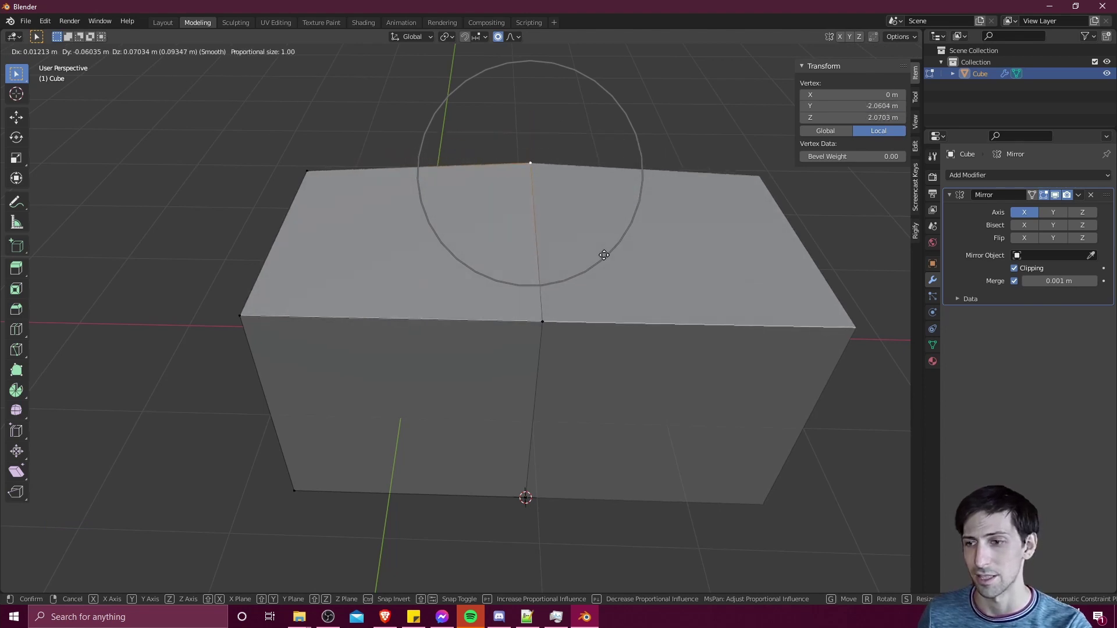
{"action": "left_click", "coordinate": [637, 233]}
Add loop cuts to the editable half: one at X 1 m and two evenly spaced cuts across its depth.
{"action": "middle_click_drag", "start_coordinate": [637, 232], "coordinate": [570, 268]}
{"action": "middle_click_drag", "start_coordinate": [570, 268], "coordinate": [502, 301], "text": "shift"}
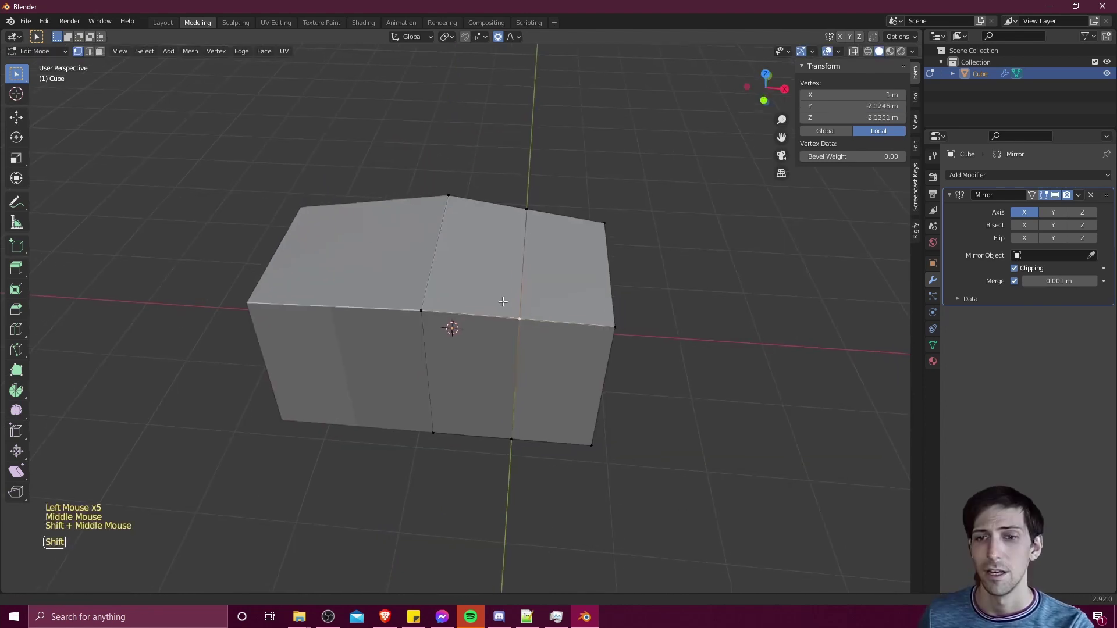
{"action": "scroll", "coordinate": [502, 302], "scroll_direction": "up", "scroll_amount": 2}
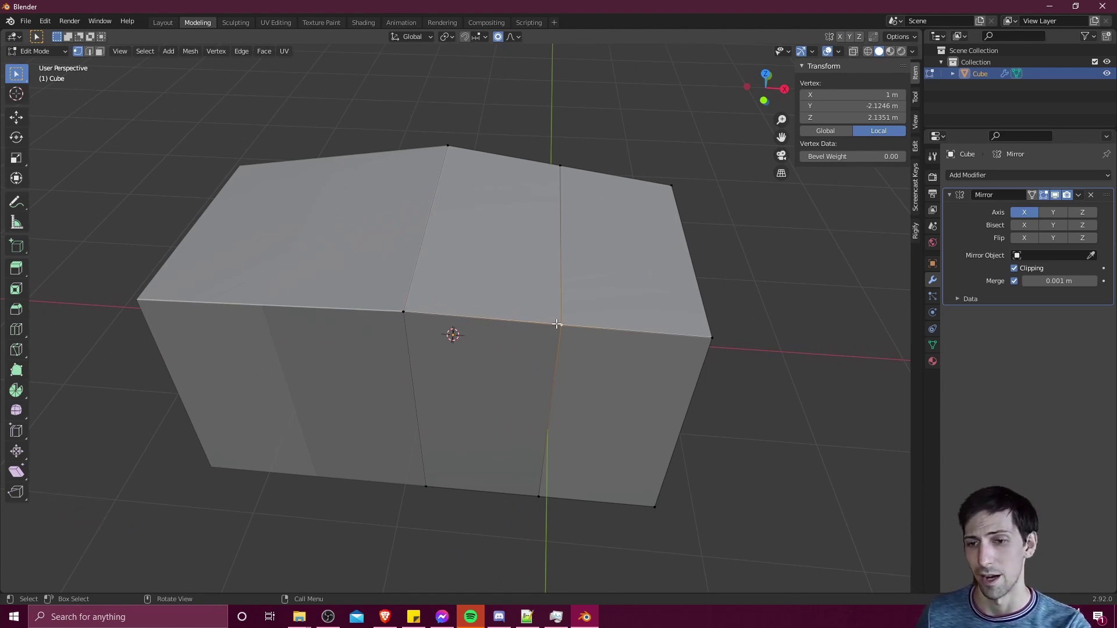
{"action": "middle_click_drag", "start_coordinate": [586, 298], "coordinate": [514, 254]}
{"action": "key", "text": "ctrl+r"}
{"action": "left_click", "coordinate": [514, 253]}
{"action": "right_click", "coordinate": [514, 254]}
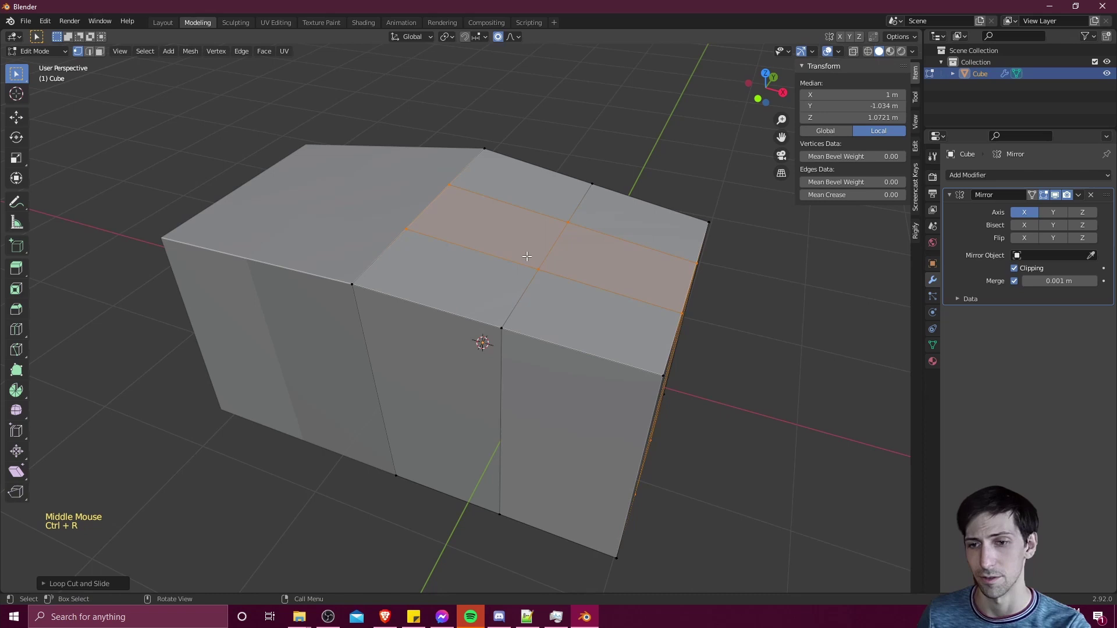
Raise the upper outer-edge vertex at X 2, Y -0.67 m and the neighbouring top vertex at X 1 m with proportional editing.
{"action": "left_click", "coordinate": [663, 263]}
{"action": "middle_click_drag", "start_coordinate": [663, 264], "coordinate": [612, 280], "text": "shift"}
{"action": "left_click", "coordinate": [622, 274]}
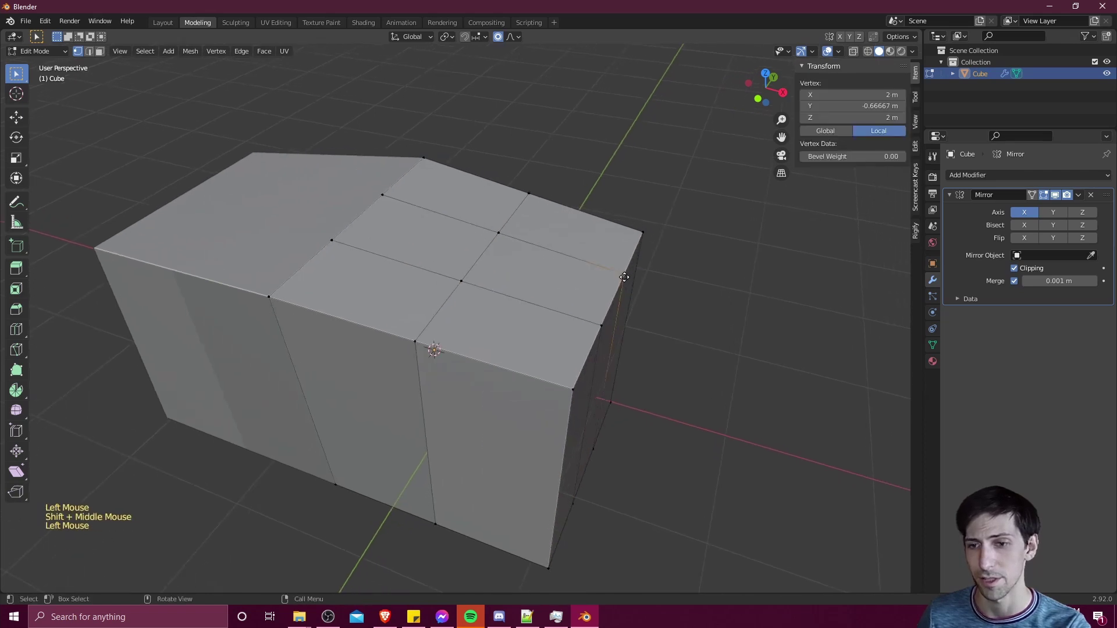
{"action": "key", "text": "g"}
{"action": "left_click", "coordinate": [488, 211]}
{"action": "left_click", "coordinate": [498, 232]}
{"action": "key", "text": "g"}
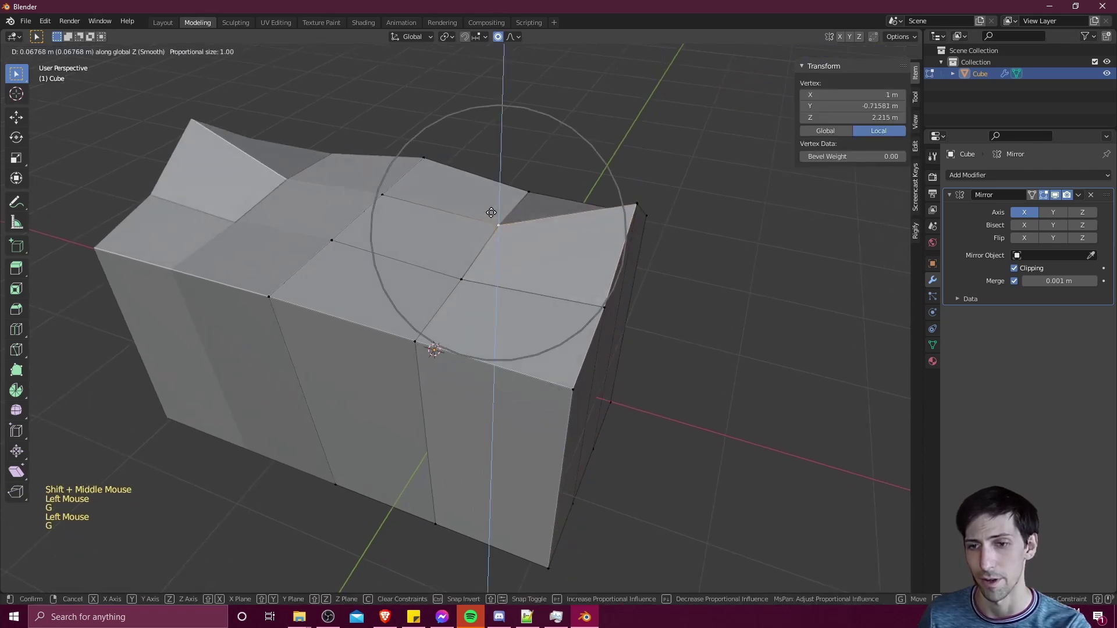
{"action": "left_click", "coordinate": [486, 212]}
{"action": "key", "text": "g"}
{"action": "left_click", "coordinate": [574, 305]}
Lower the upper outer-edge vertex at Y -1.33 m and the adjacent corner vertex along Z, the corner to about Z 1.53 m.
{"action": "left_click", "coordinate": [603, 308]}
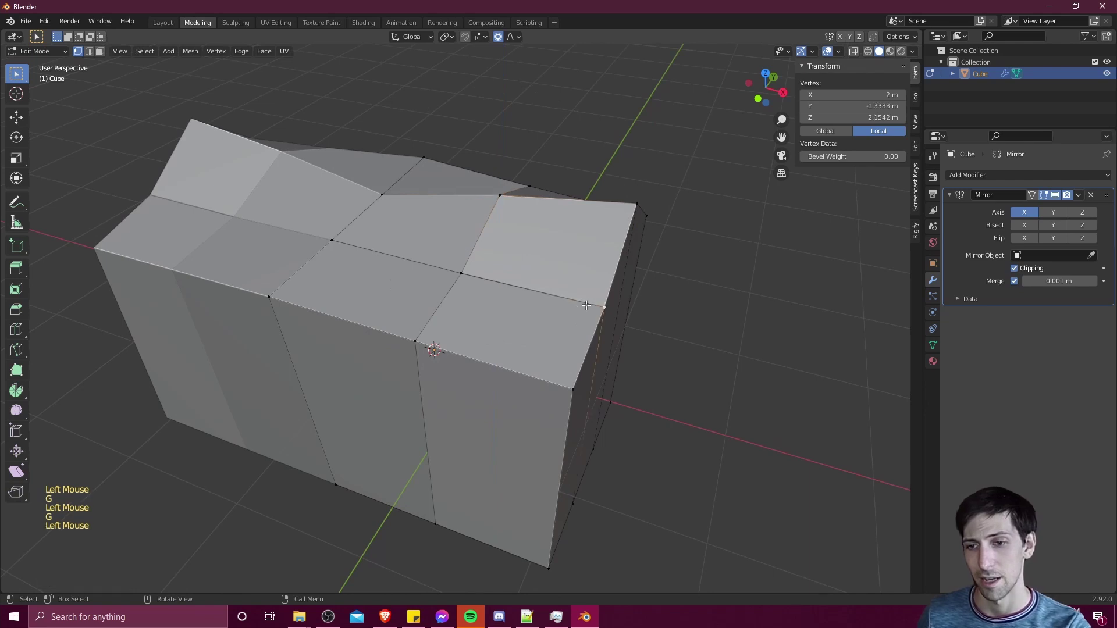
{"action": "key", "text": "g"}
{"action": "left_click", "coordinate": [573, 383]}
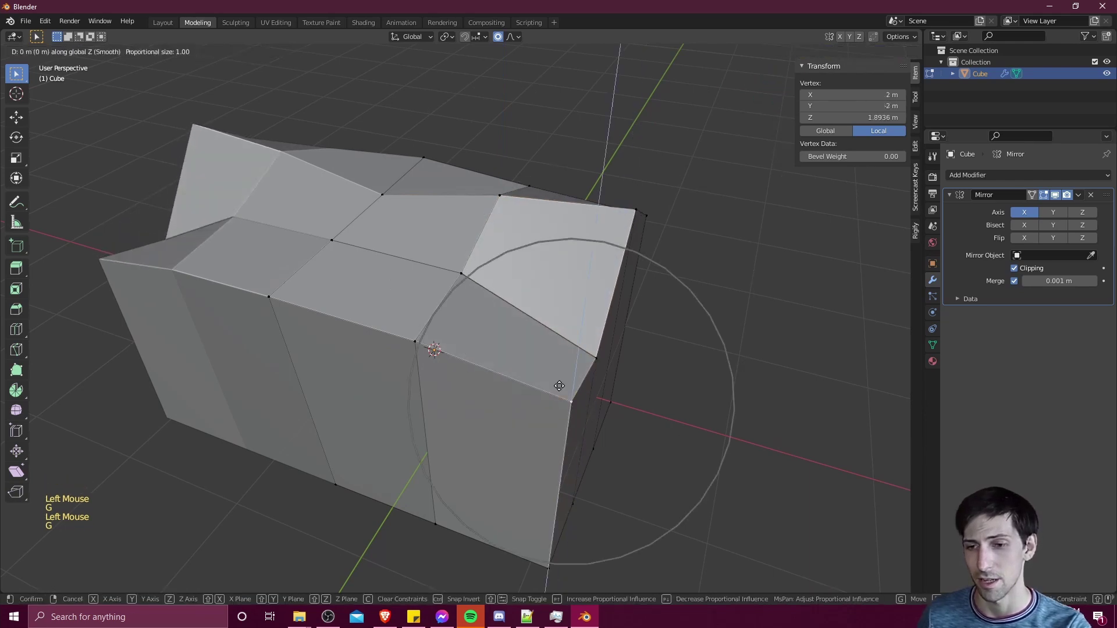
{"action": "left_click", "coordinate": [559, 386]}
Select the lower vertex at the cube's origin and turn on the Y axis in the Mirror modifier in addition to X.
{"action": "middle_click_drag", "start_coordinate": [470, 222], "coordinate": [591, 390]}
{"action": "middle_click_drag", "start_coordinate": [639, 321], "coordinate": [528, 434]}
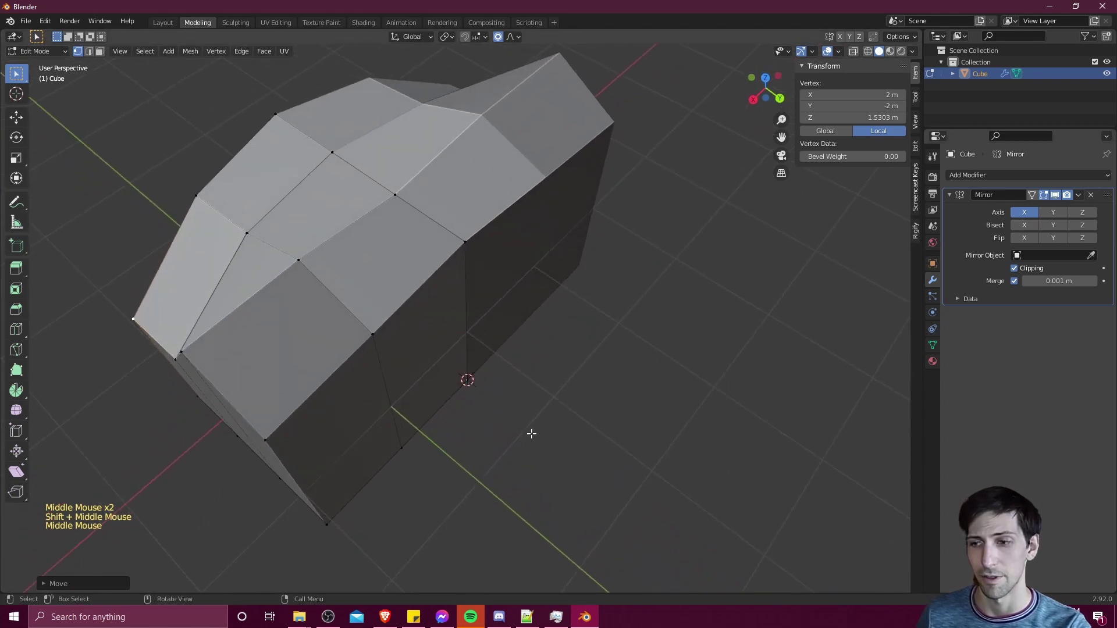
{"action": "middle_click_drag", "start_coordinate": [462, 397], "coordinate": [441, 366]}
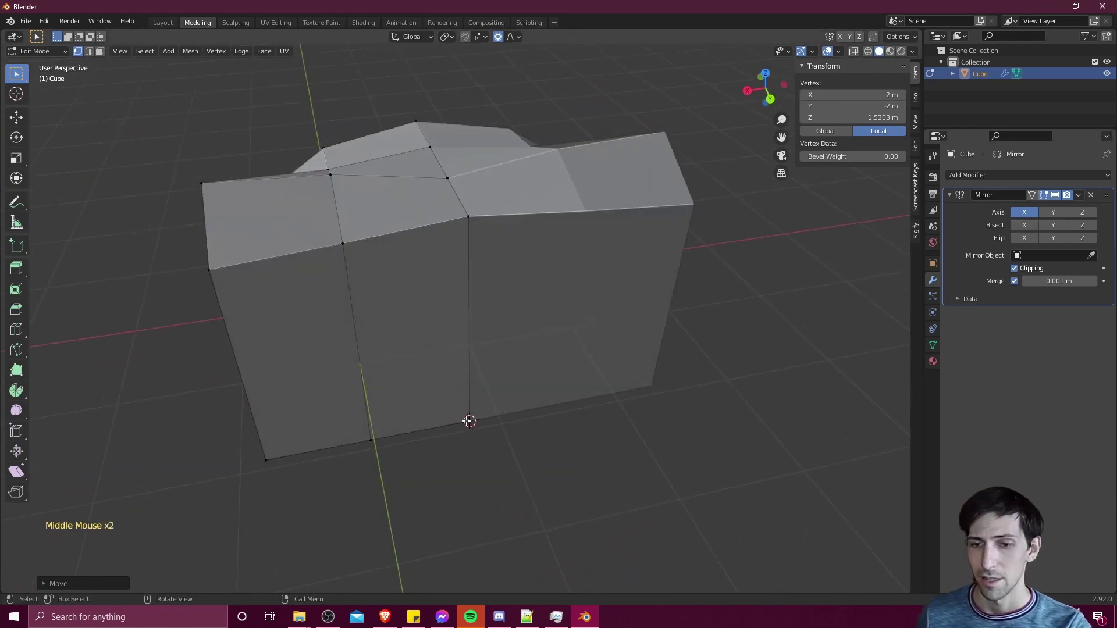
{"action": "left_click", "coordinate": [470, 423]}
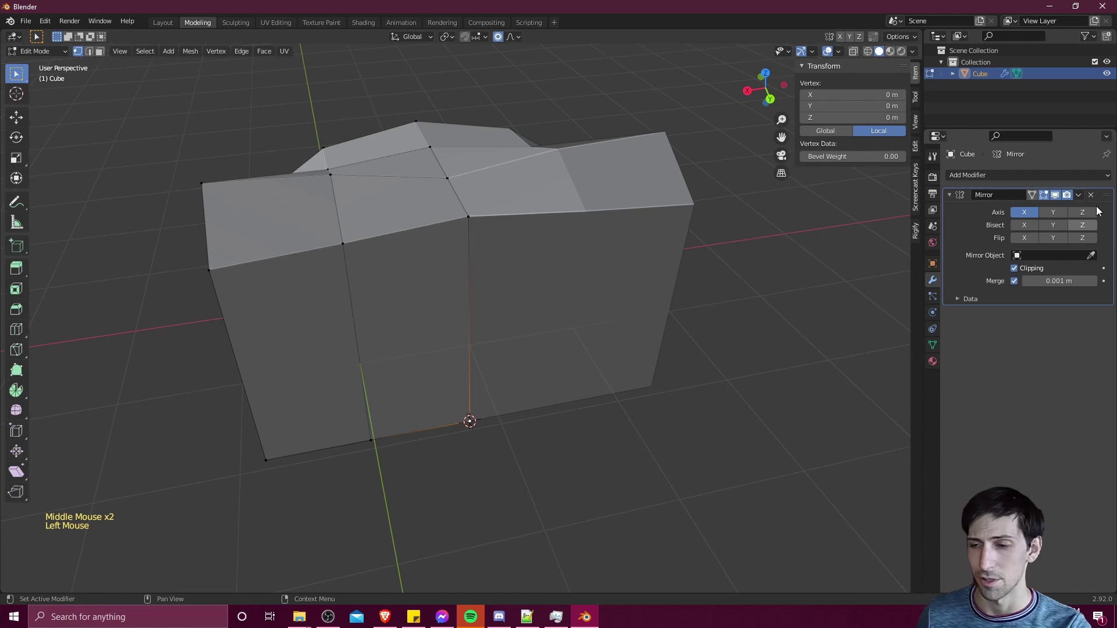
{"action": "left_click", "coordinate": [1053, 213]}
Select the top centre seam vertex and examine how the mirrored halves meet along the Y mirror plane.
{"action": "middle_click_drag", "start_coordinate": [593, 318], "coordinate": [740, 346]}
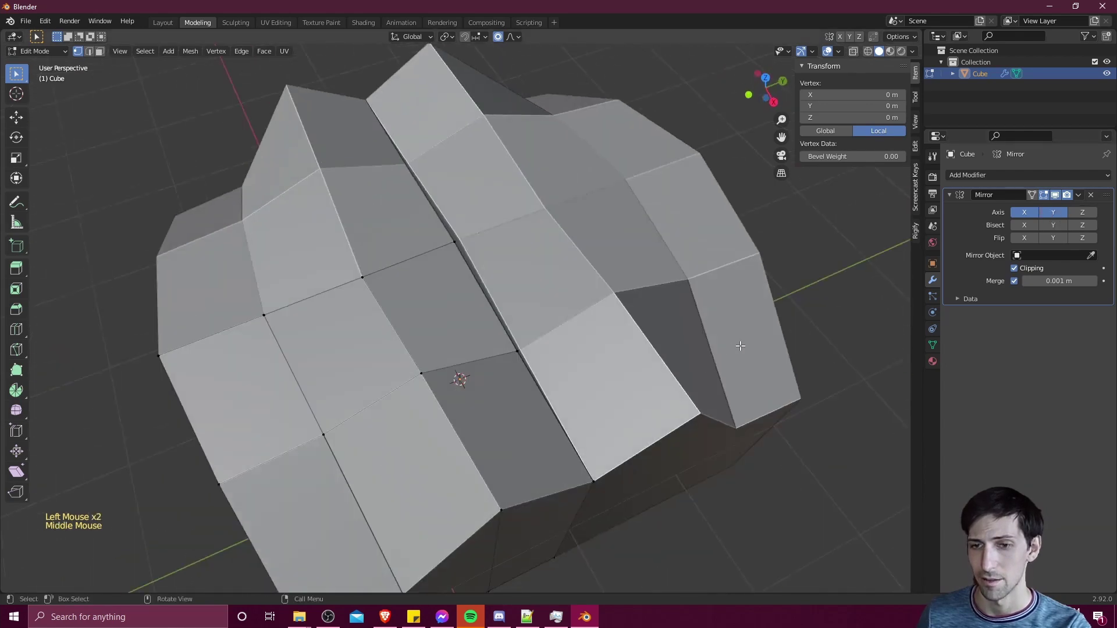
{"action": "middle_click_drag", "start_coordinate": [272, 263], "coordinate": [467, 315]}
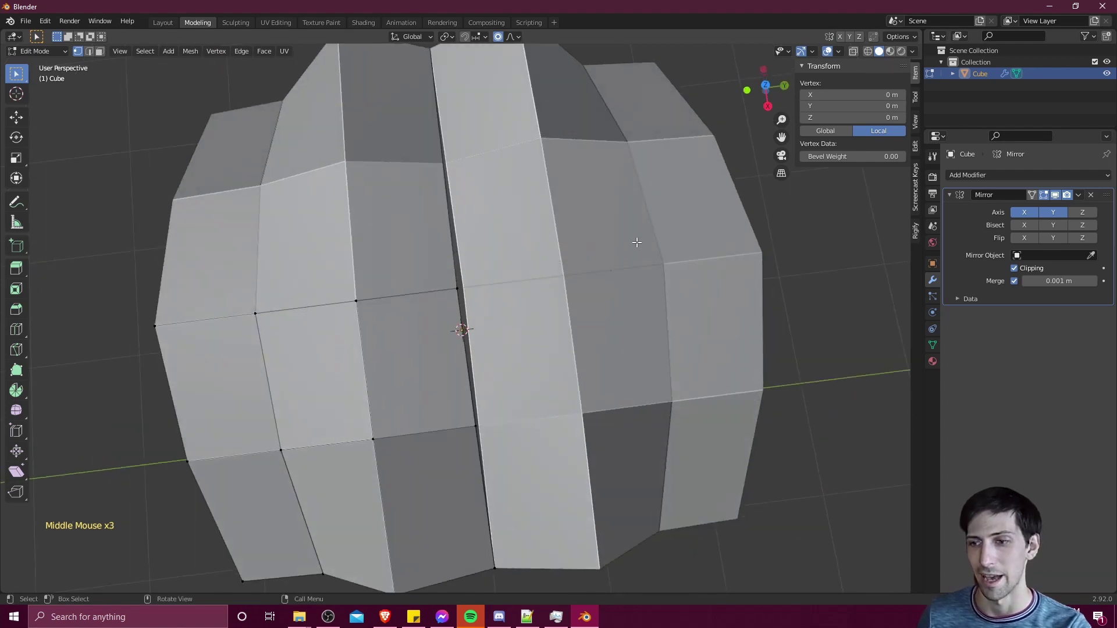
{"action": "left_click", "coordinate": [446, 152]}
{"action": "middle_click_drag", "start_coordinate": [446, 152], "coordinate": [454, 154]}
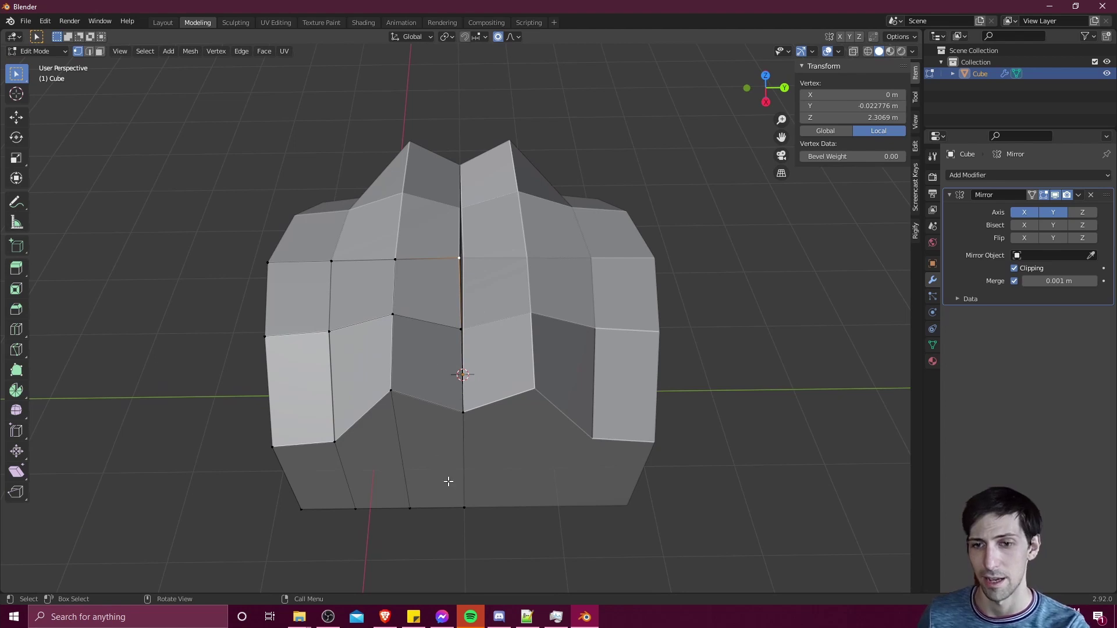
{"action": "scroll", "coordinate": [464, 372], "scroll_direction": "up", "scroll_amount": 3}
{"action": "scroll", "coordinate": [464, 375], "scroll_direction": "down", "scroll_amount": 2}
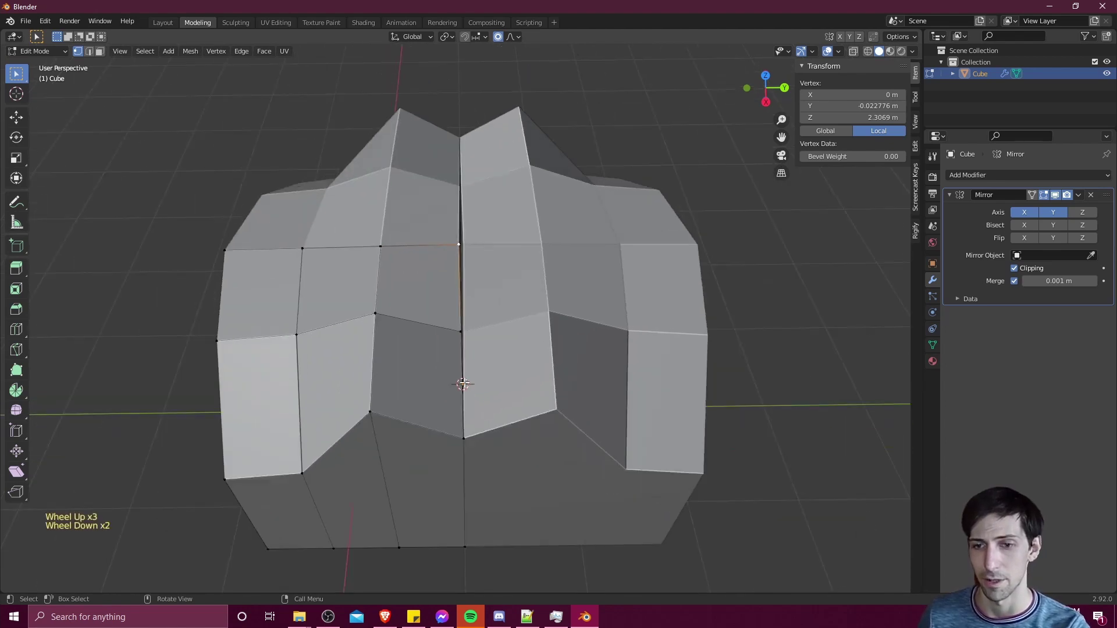
{"action": "middle_click_drag", "start_coordinate": [464, 377], "coordinate": [465, 379]}
Turn on X-ray, select all vertices along the Y mirror seam and move them along Y onto the mirror plane at Y 0 m.
{"action": "key", "text": "alt+z"}
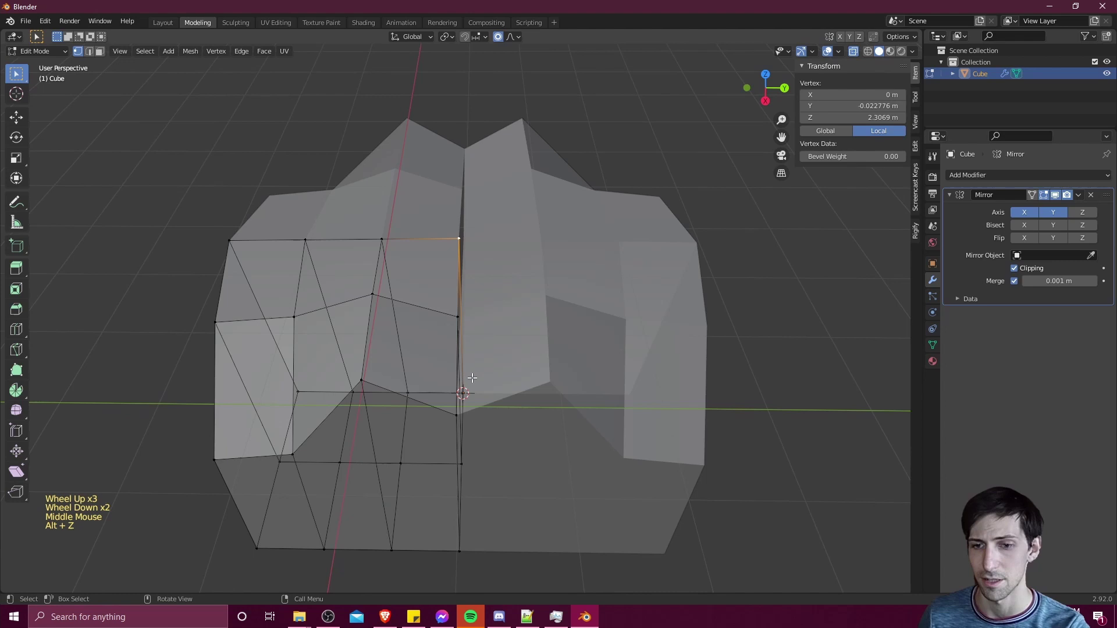
{"action": "scroll", "coordinate": [464, 384], "scroll_direction": "down", "scroll_amount": 3}
{"action": "left_click_drag", "start_coordinate": [453, 193], "coordinate": [492, 498]}
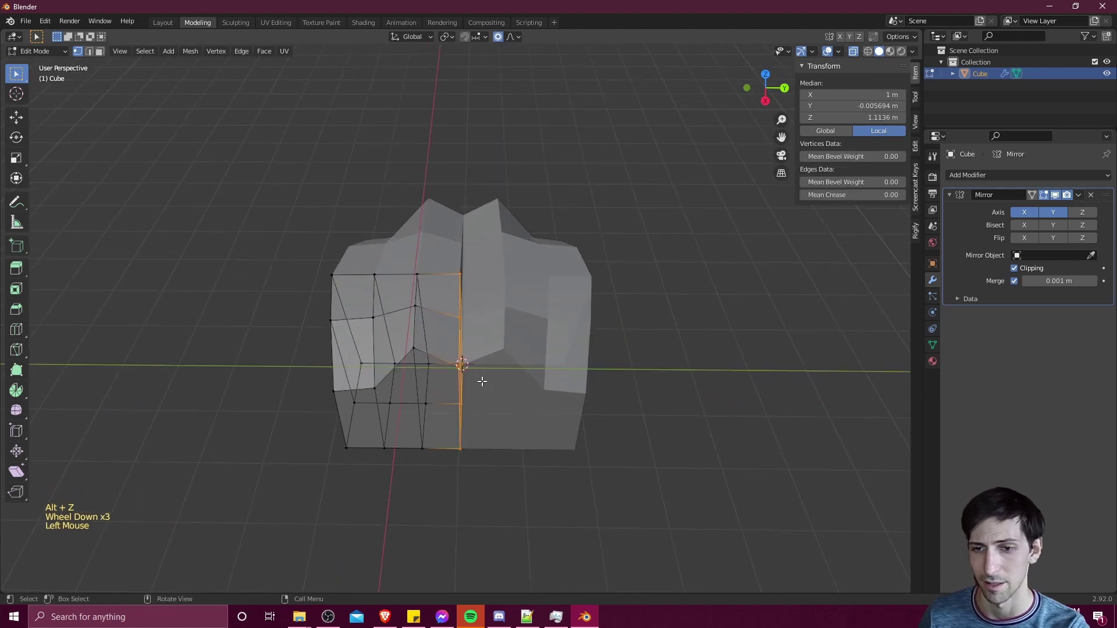
{"action": "scroll", "coordinate": [482, 381], "scroll_direction": "up", "scroll_amount": 2}
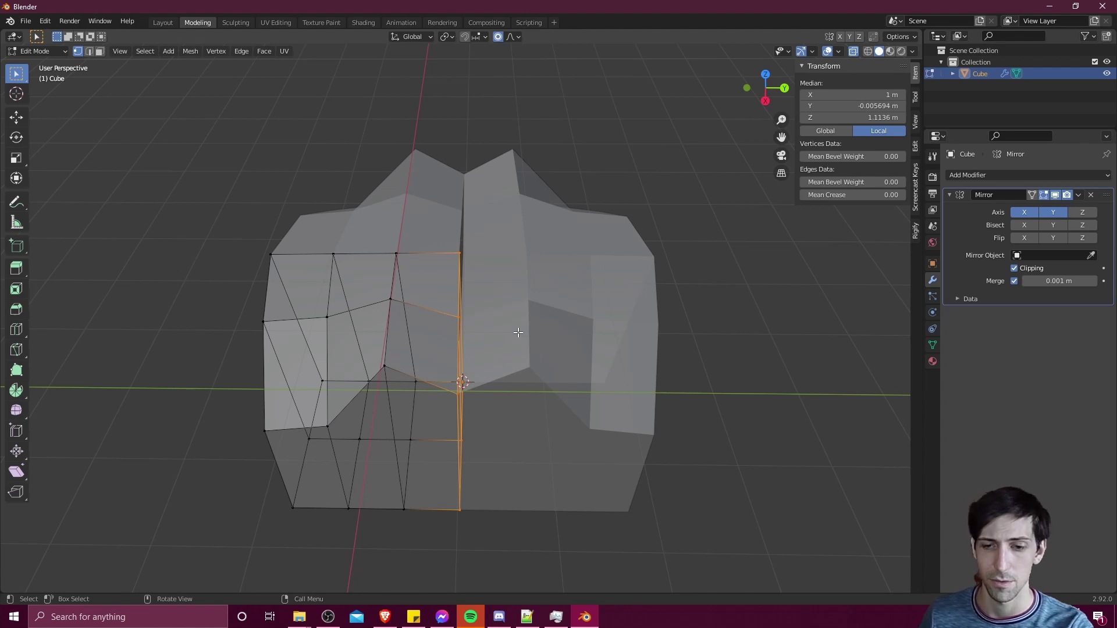
{"action": "key", "text": "g"}
{"action": "key", "text": "y"}
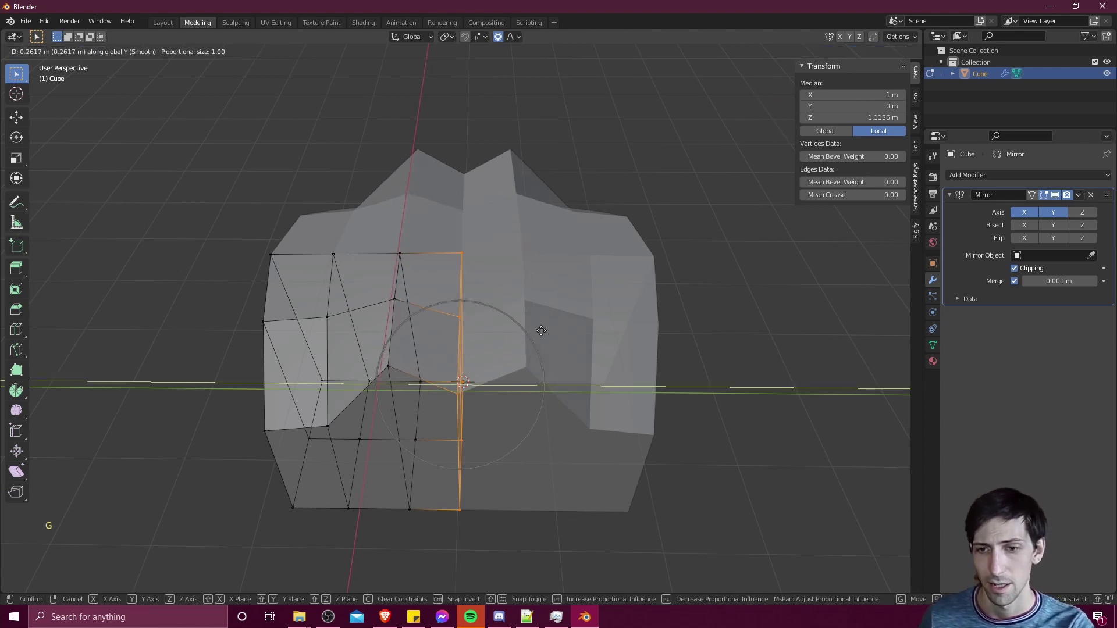
{"action": "left_click", "coordinate": [546, 330]}
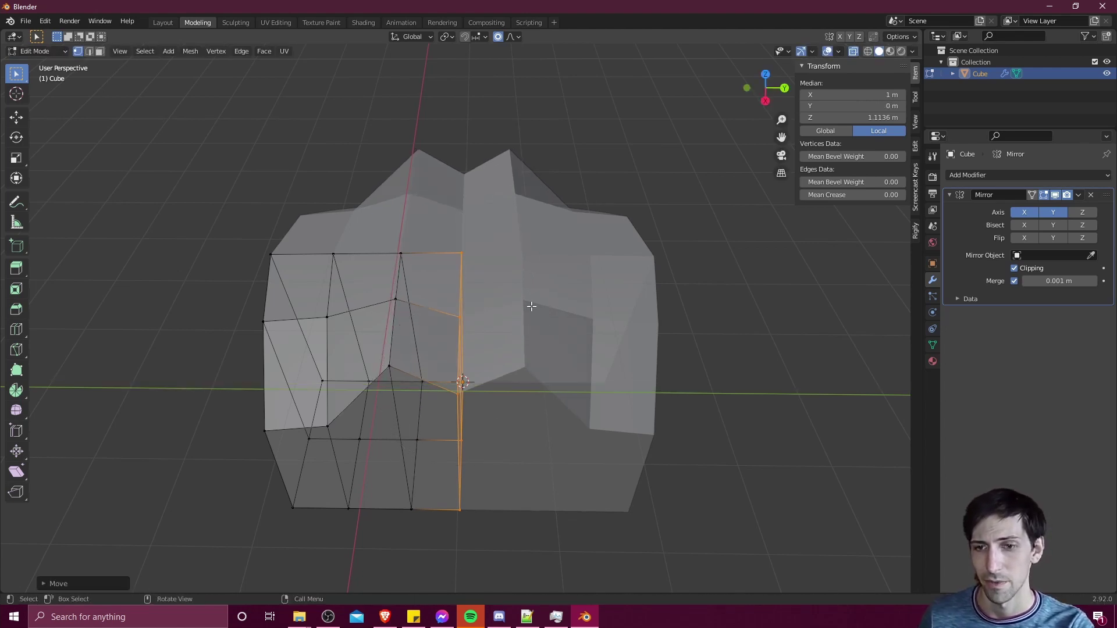
Switch to Object Mode, deselect the cube and examine the mesh mirrored across both axes.
{"action": "key", "text": "Tab"}
{"action": "middle_click_drag", "start_coordinate": [533, 279], "coordinate": [669, 281]}
{"action": "key", "text": "Tab"}
{"action": "key", "text": "Tab"}
{"action": "left_click", "coordinate": [705, 340]}
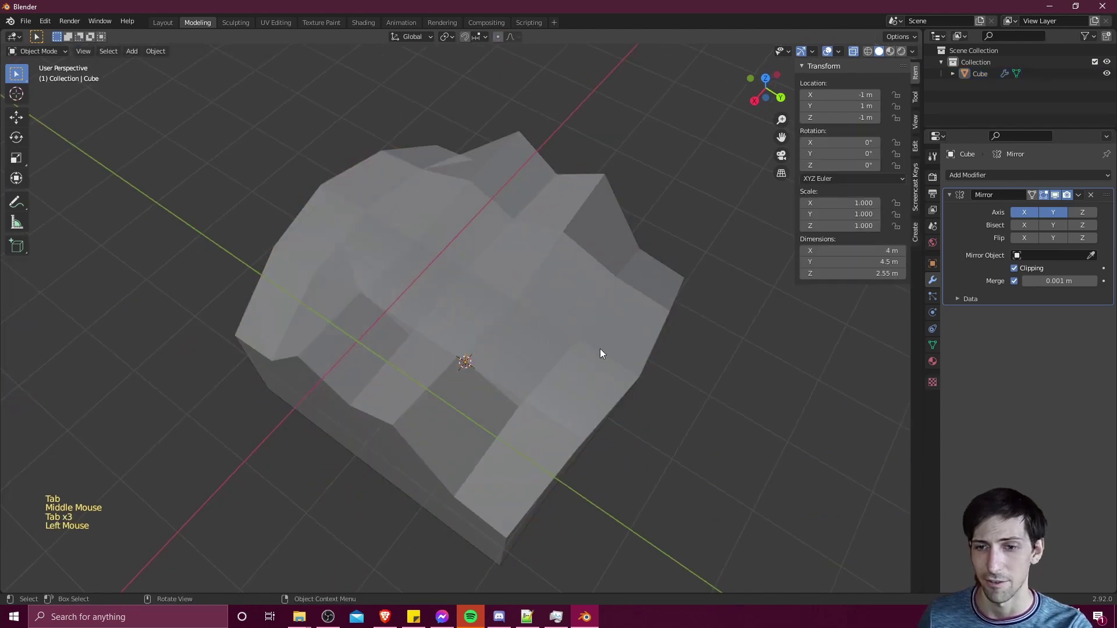
{"action": "scroll", "coordinate": [601, 353], "scroll_direction": "up", "scroll_amount": 1}
{"action": "middle_click_drag", "start_coordinate": [601, 353], "coordinate": [541, 319]}
Compare the full mirrored shape in Object Mode with its editable quarter in Edit Mode, then select the top centre vertex.
{"action": "key", "text": "Tab"}
{"action": "scroll", "coordinate": [541, 319], "scroll_direction": "down", "scroll_amount": 2}
{"action": "left_click", "coordinate": [473, 292]}
{"action": "key", "text": "Tab"}
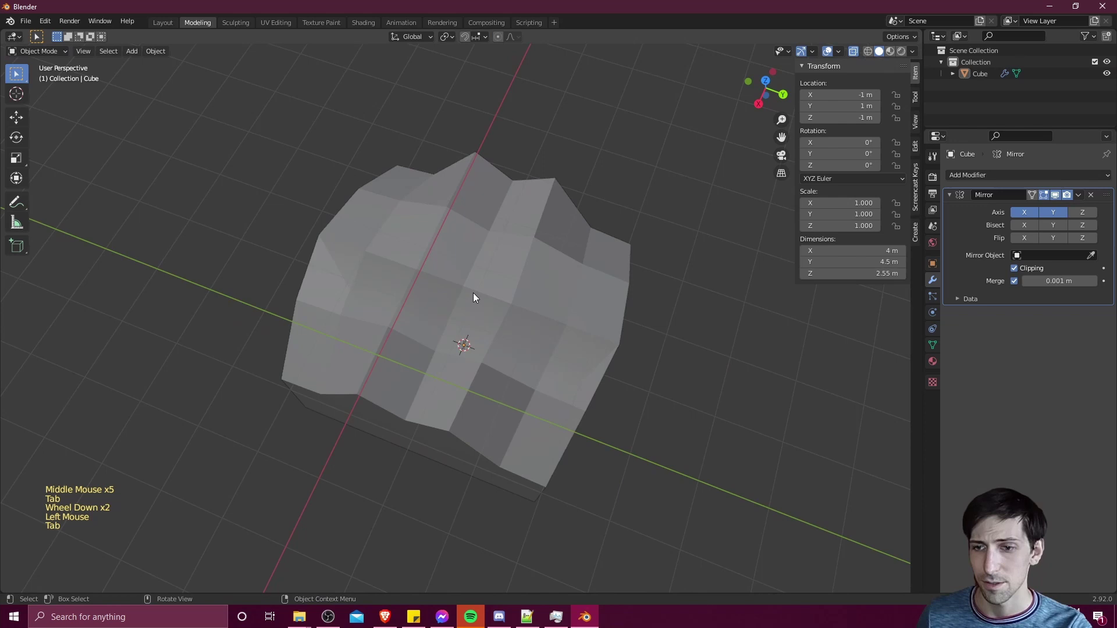
{"action": "left_click", "coordinate": [407, 302]}
{"action": "key", "text": "Tab"}
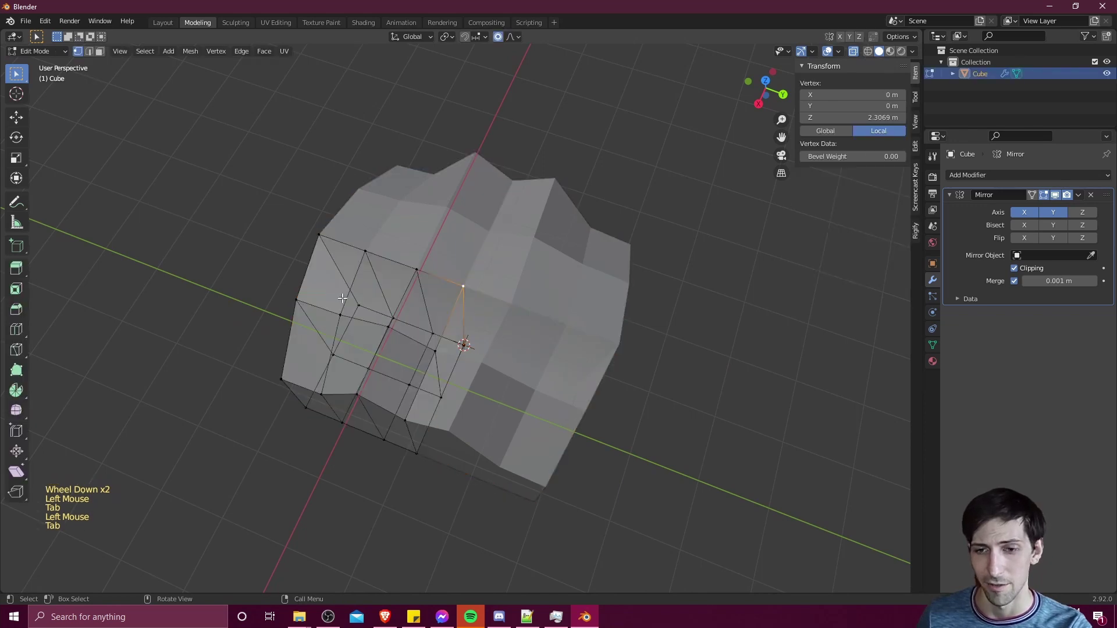
{"action": "left_click", "coordinate": [408, 297]}
{"action": "left_click", "coordinate": [411, 281]}
{"action": "left_click", "coordinate": [444, 344]}
{"action": "left_click", "coordinate": [465, 287]}
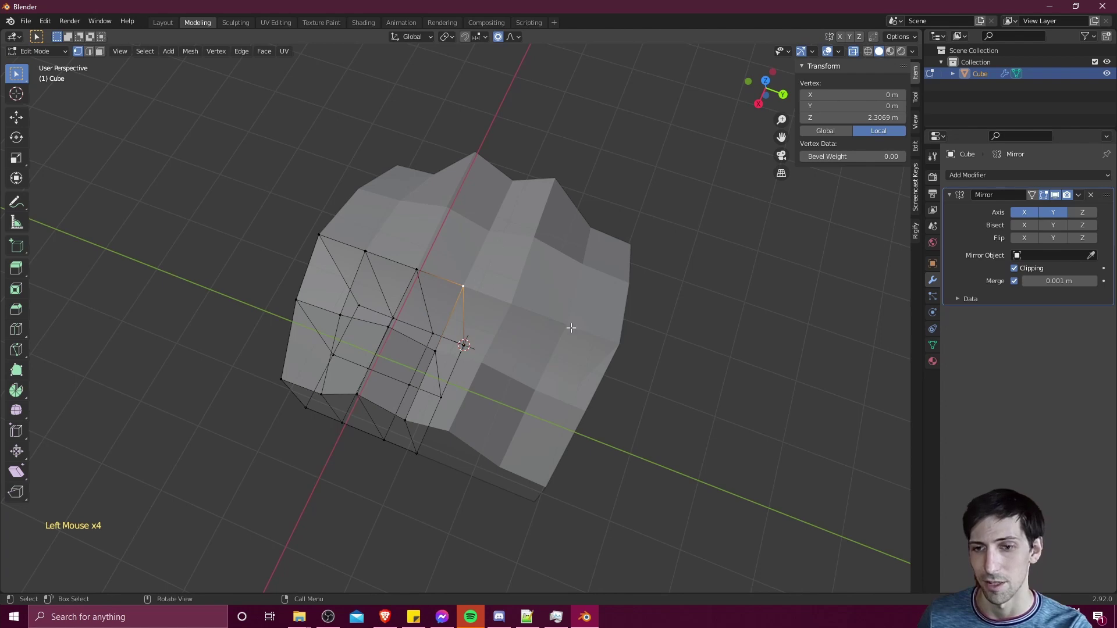
Return to Object Mode and delete the mirrored cube.
{"action": "middle_click_drag", "start_coordinate": [644, 251], "coordinate": [639, 267]}
{"action": "key", "text": "Tab"}
{"action": "middle_click_drag", "start_coordinate": [529, 280], "coordinate": [609, 264]}
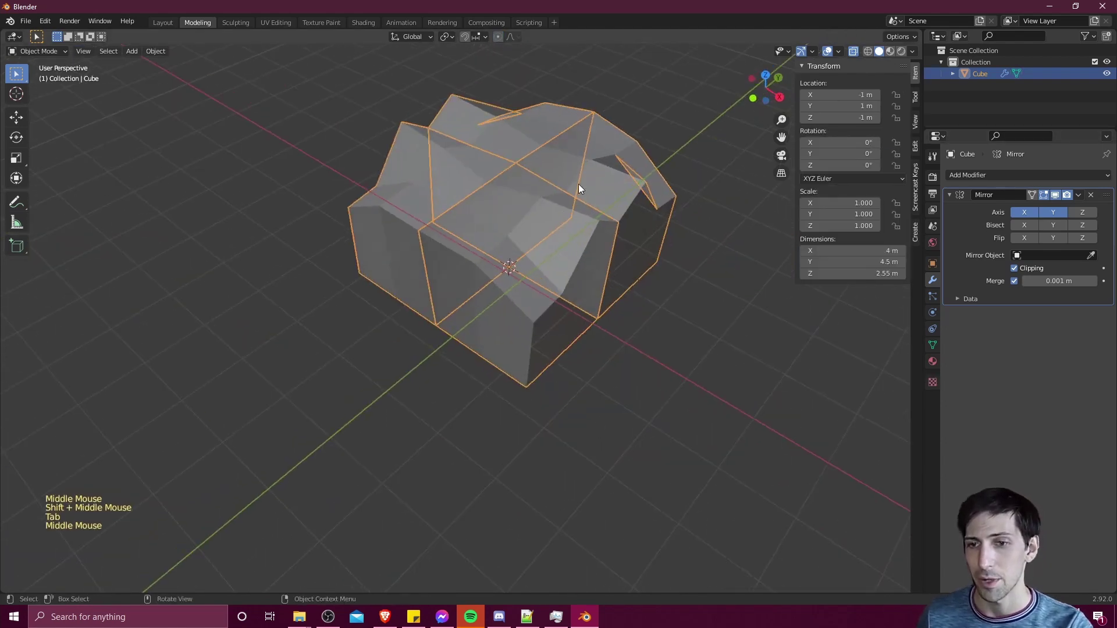
{"action": "middle_click_drag", "start_coordinate": [578, 184], "coordinate": [537, 270]}
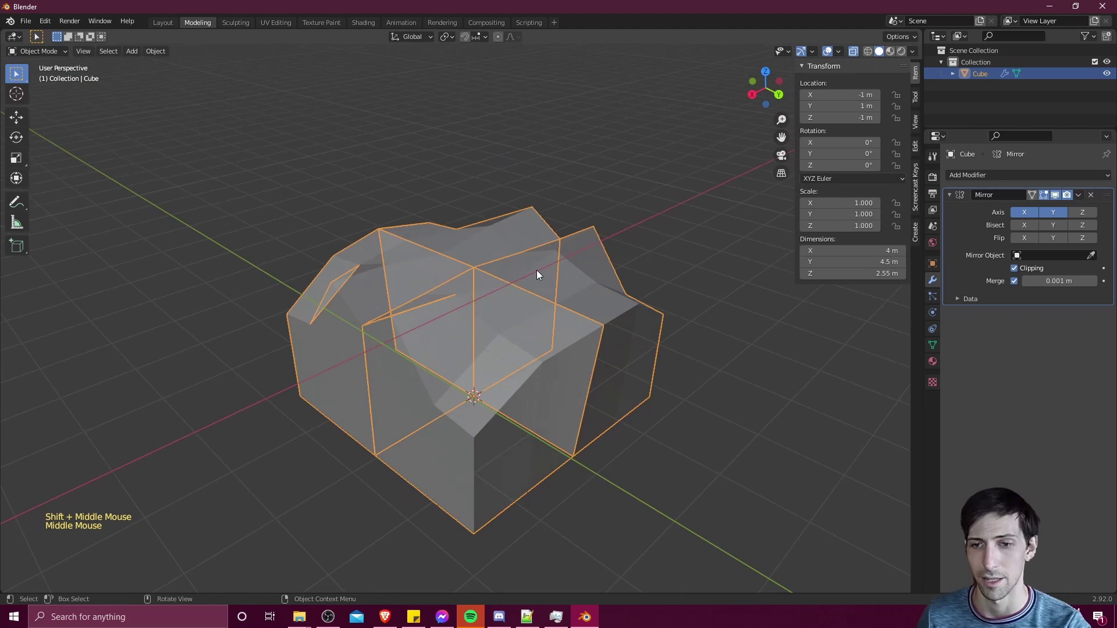
{"action": "key", "text": "x"}
{"action": "left_click", "coordinate": [533, 271]}
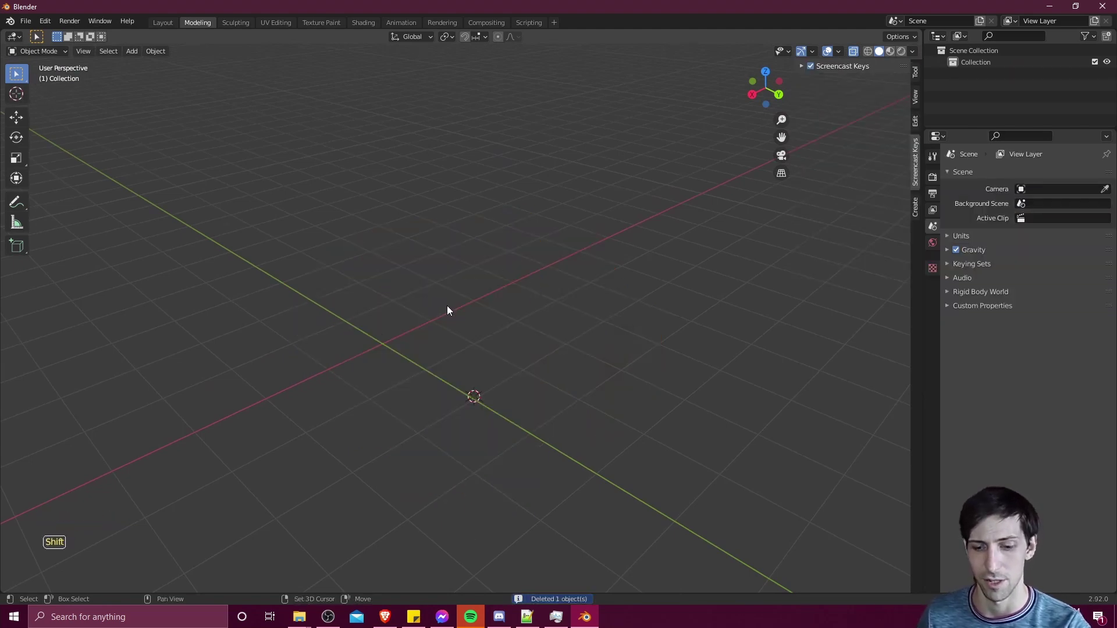
Reset the 3D cursor to the world origin and add a new mesh cube there.
{"action": "key", "text": "shift+c"}
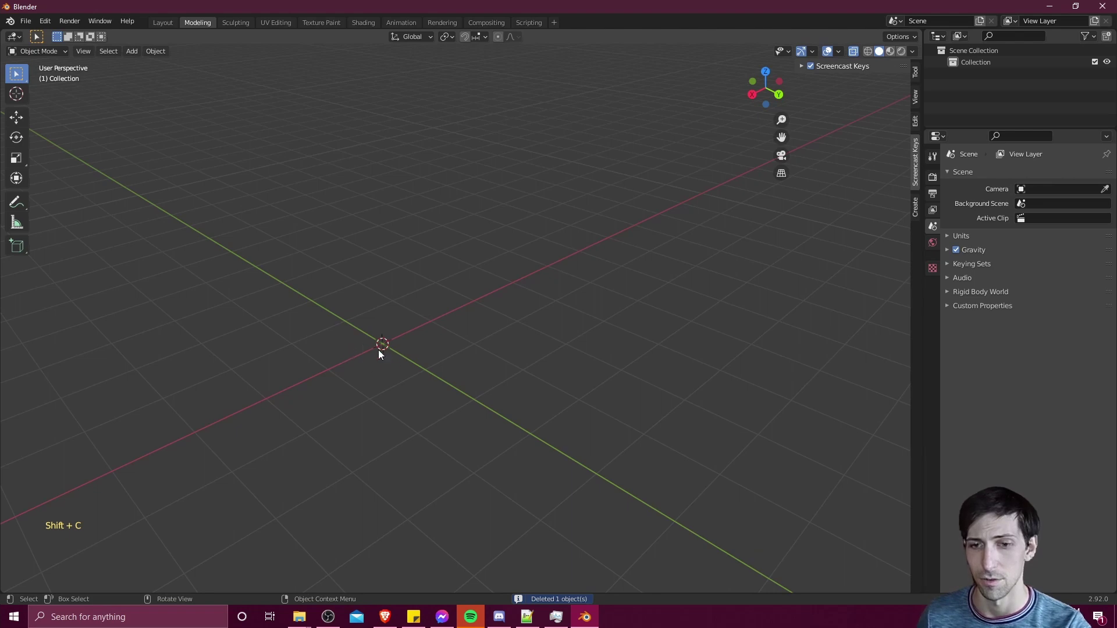
{"action": "middle_click_drag", "start_coordinate": [372, 349], "coordinate": [462, 351]}
{"action": "key", "text": "shift+a"}
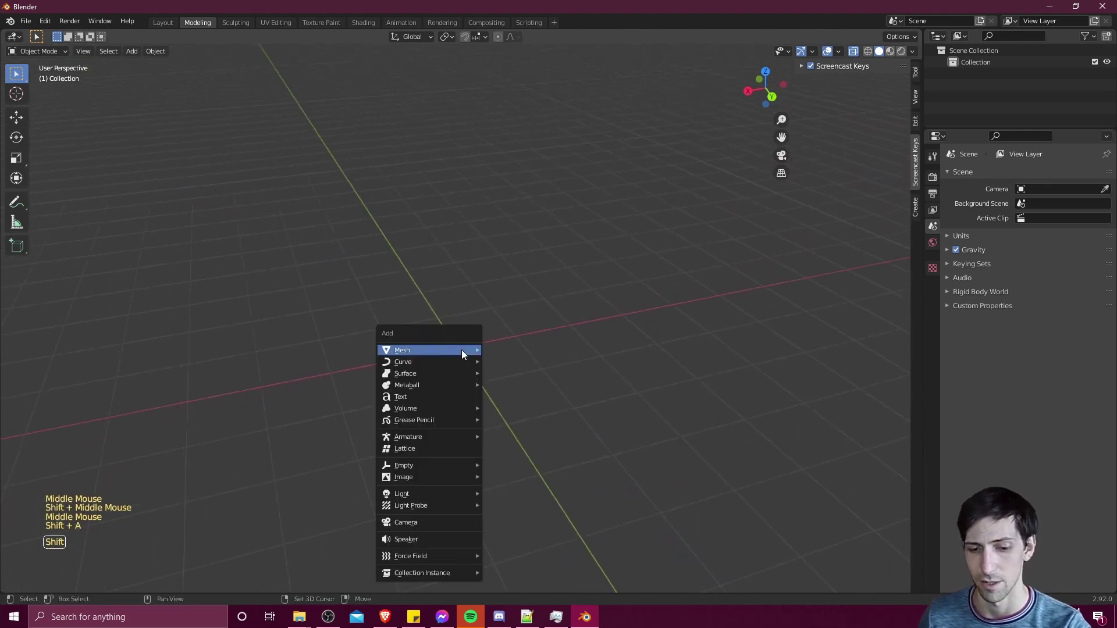
{"action": "mouse_move", "coordinate": [462, 350]}
{"action": "left_click", "coordinate": [526, 75]}
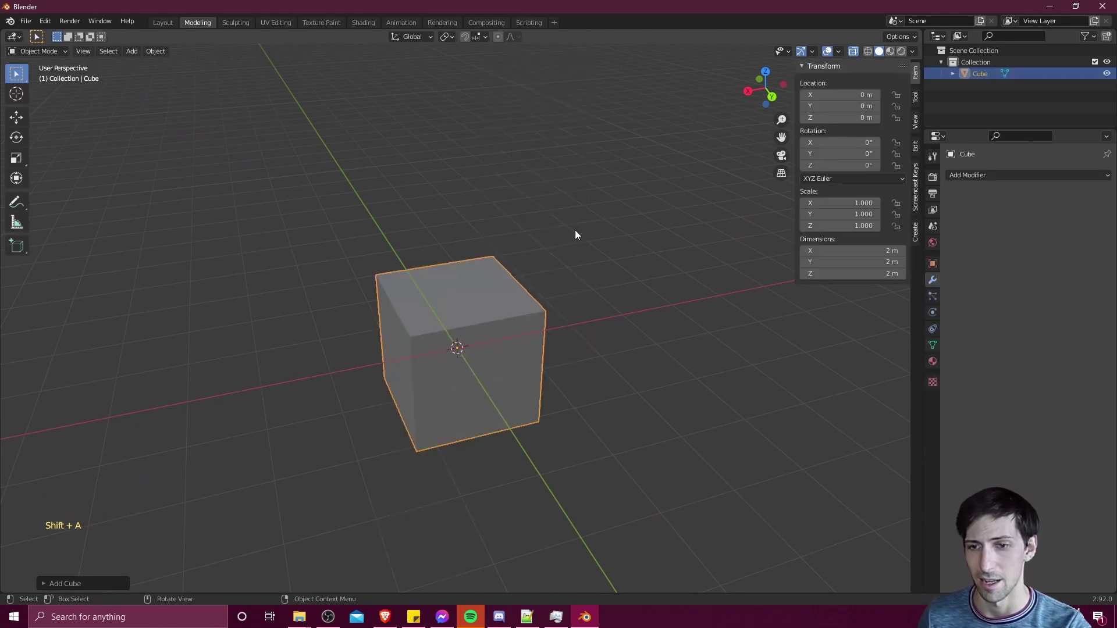
Open the add-on preferences and search for "auto mirr".
{"action": "left_click", "coordinate": [41, 22]}
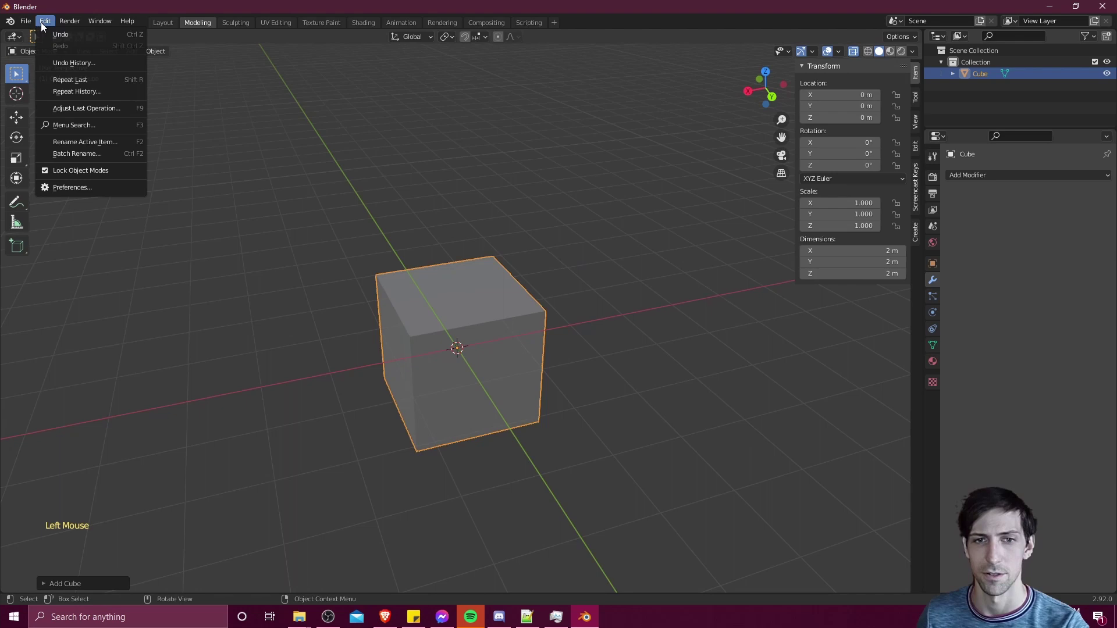
{"action": "left_click", "coordinate": [107, 188]}
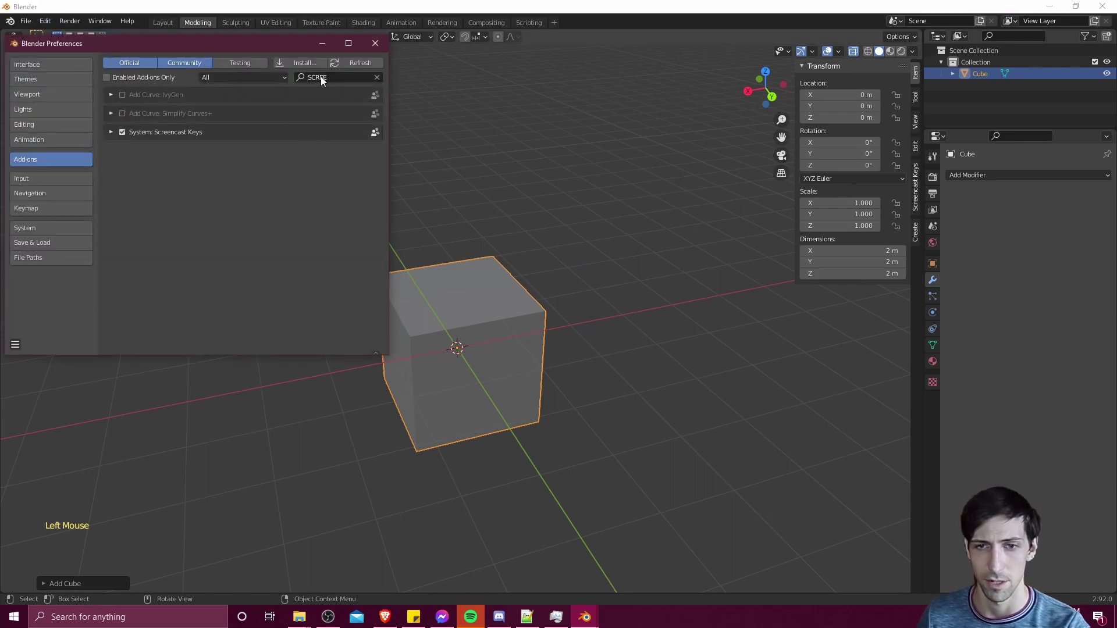
{"action": "left_click", "coordinate": [322, 78]}
{"action": "type", "text": "a"}
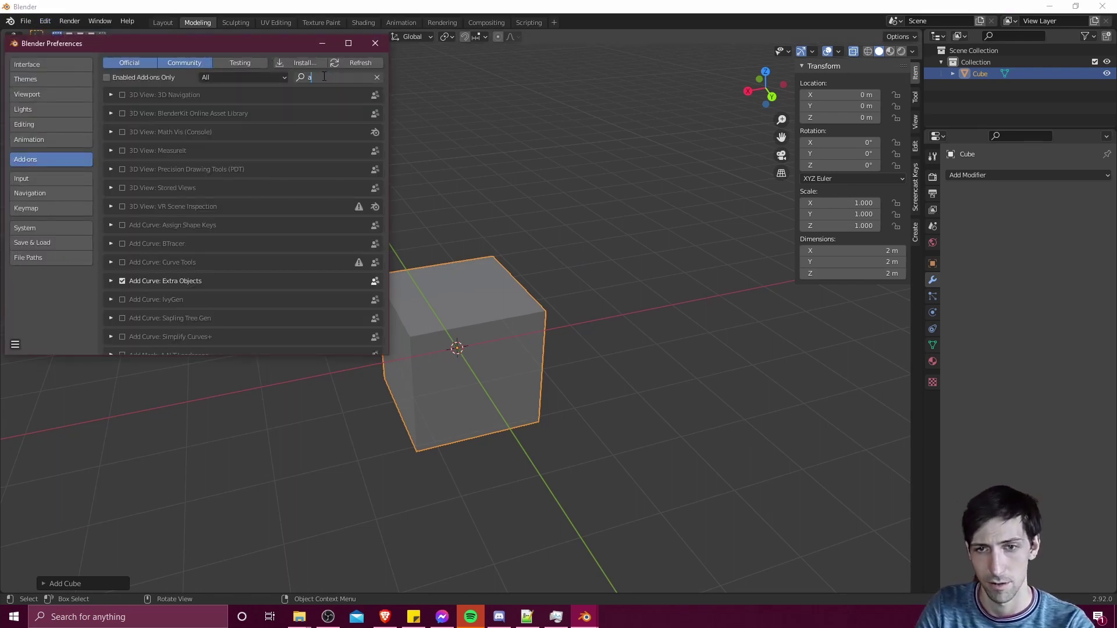
{"action": "type", "text": "uto mirr"}
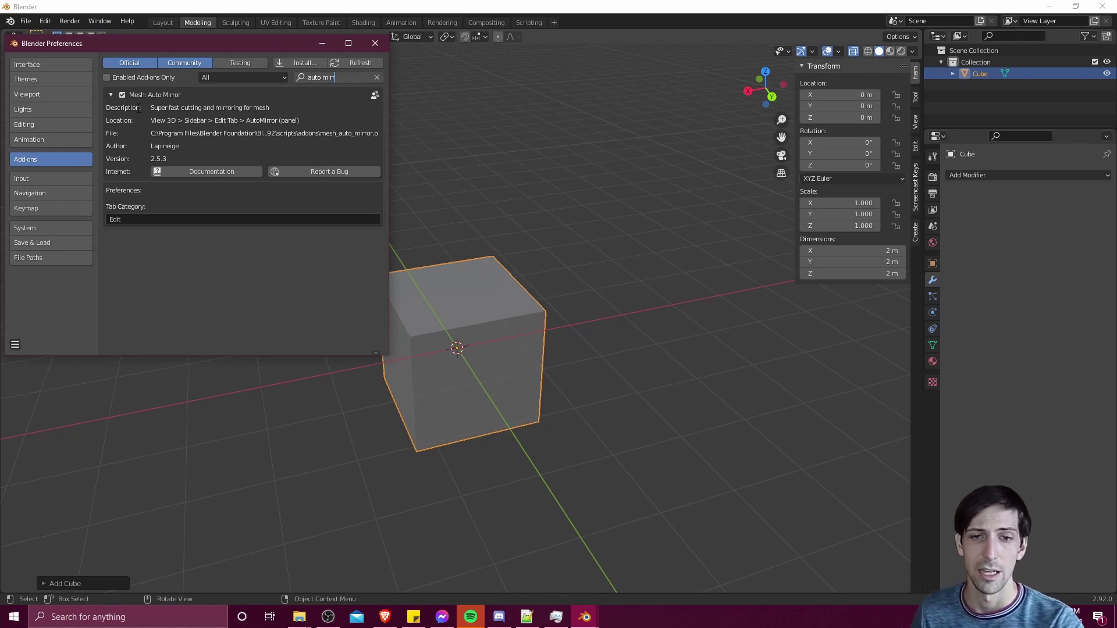
Leave the add-on preferences and display the Auto Mirror settings in the 3D viewport's sidebar.
{"action": "left_click", "coordinate": [414, 103]}
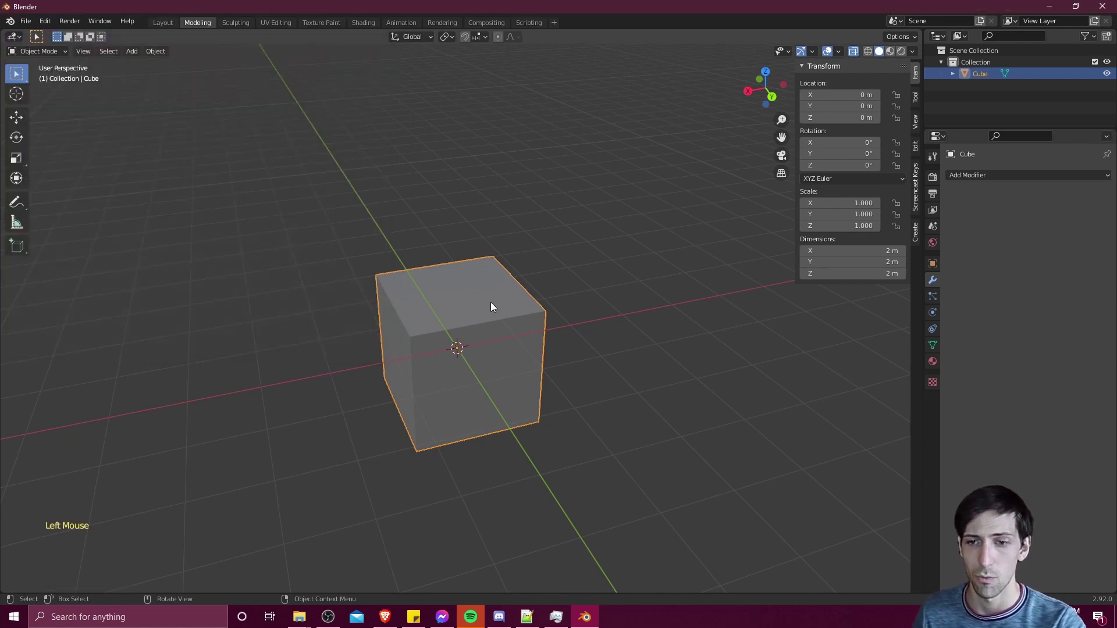
{"action": "middle_click_drag", "start_coordinate": [490, 302], "coordinate": [462, 310]}
{"action": "key", "text": "n"}
{"action": "key", "text": "n"}
{"action": "key", "text": "n"}
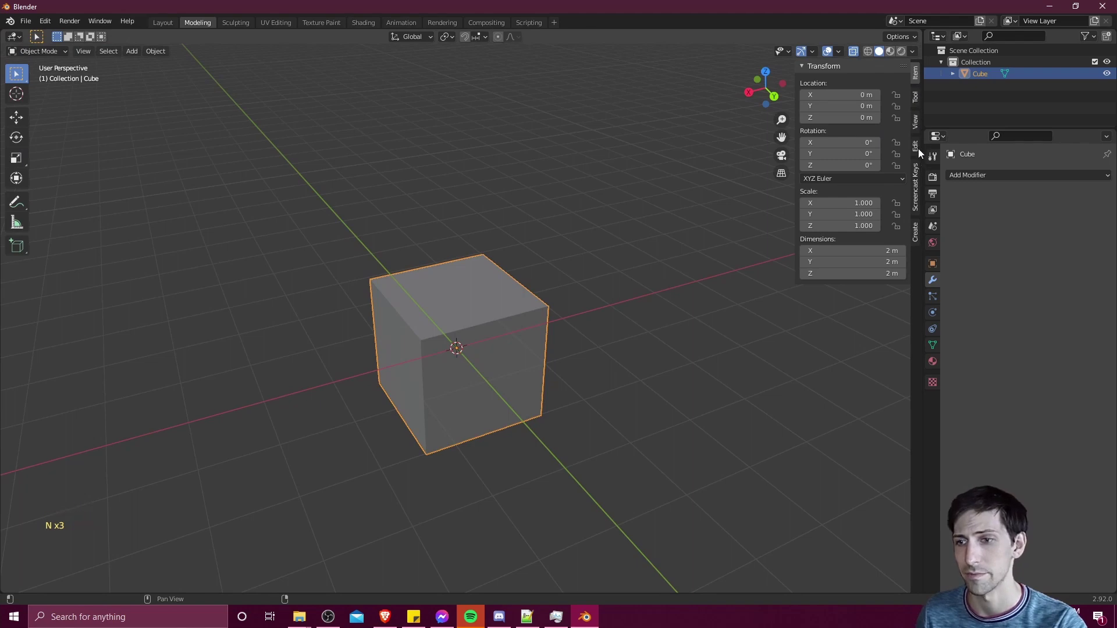
{"action": "left_click", "coordinate": [916, 146]}
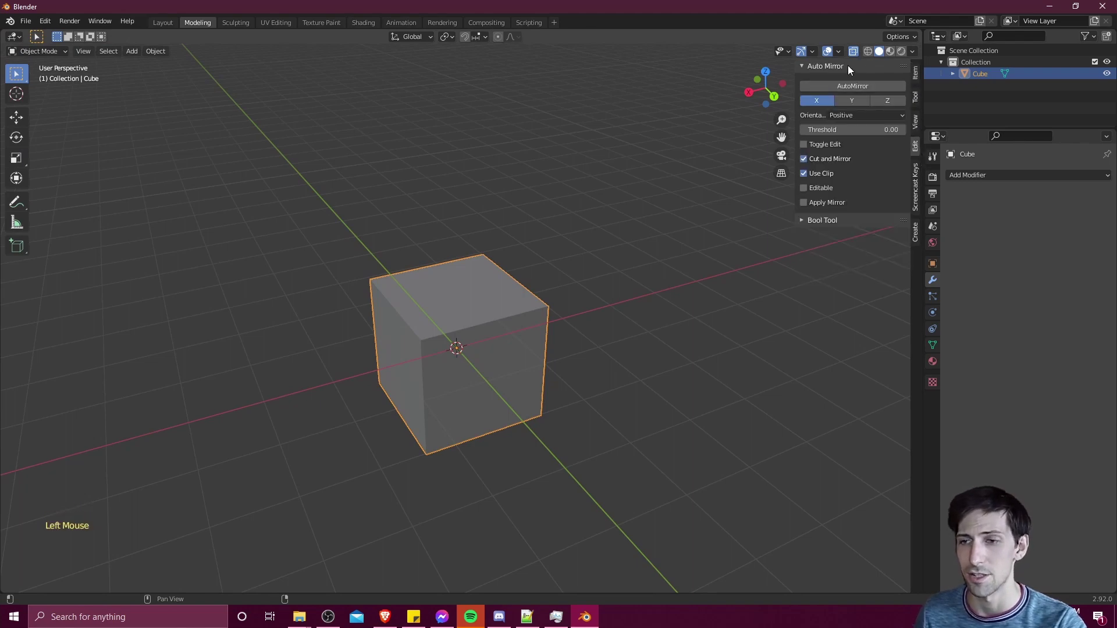
Examine the cube from several angles against the X and Y axes to judge the mirror direction.
{"action": "middle_click_drag", "start_coordinate": [663, 192], "coordinate": [690, 296]}
{"action": "scroll", "coordinate": [646, 299], "scroll_direction": "up", "scroll_amount": 3}
{"action": "middle_click_drag", "start_coordinate": [599, 304], "coordinate": [616, 309]}
{"action": "middle_click_drag", "start_coordinate": [617, 309], "coordinate": [656, 262], "text": "shift"}
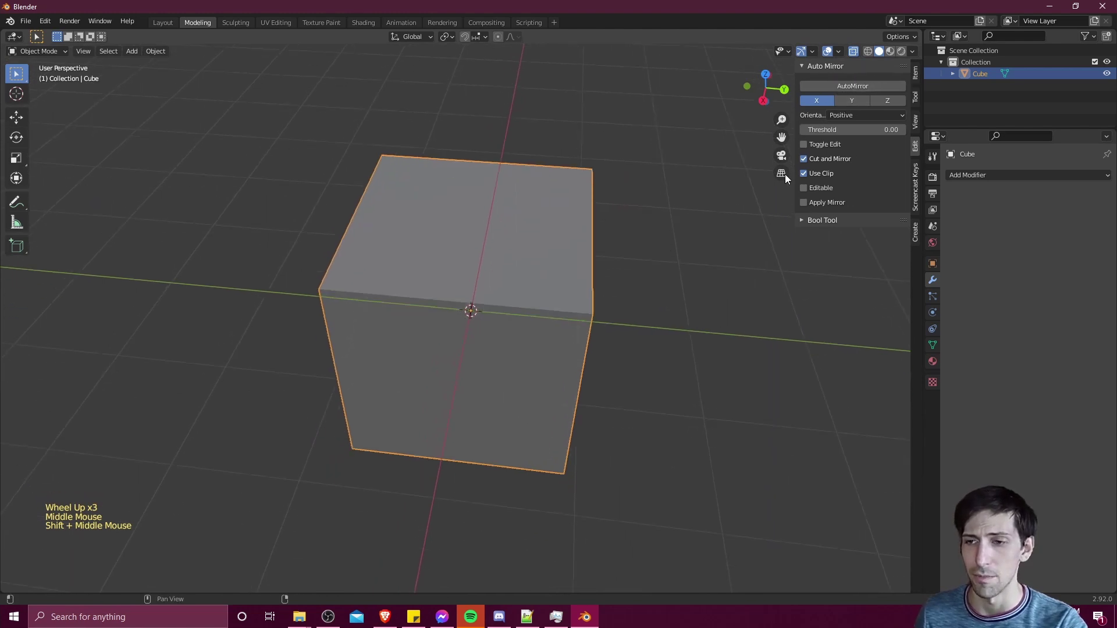
{"action": "scroll", "coordinate": [588, 256], "scroll_direction": "down", "scroll_amount": 2}
{"action": "mouse_move", "coordinate": [588, 256]}
{"action": "middle_mouse_down"}
{"action": "mouse_move", "coordinate": [511, 247]}
{"action": "mouse_move", "coordinate": [499, 232]}
{"action": "mouse_move", "coordinate": [578, 243]}
{"action": "middle_mouse_up"}
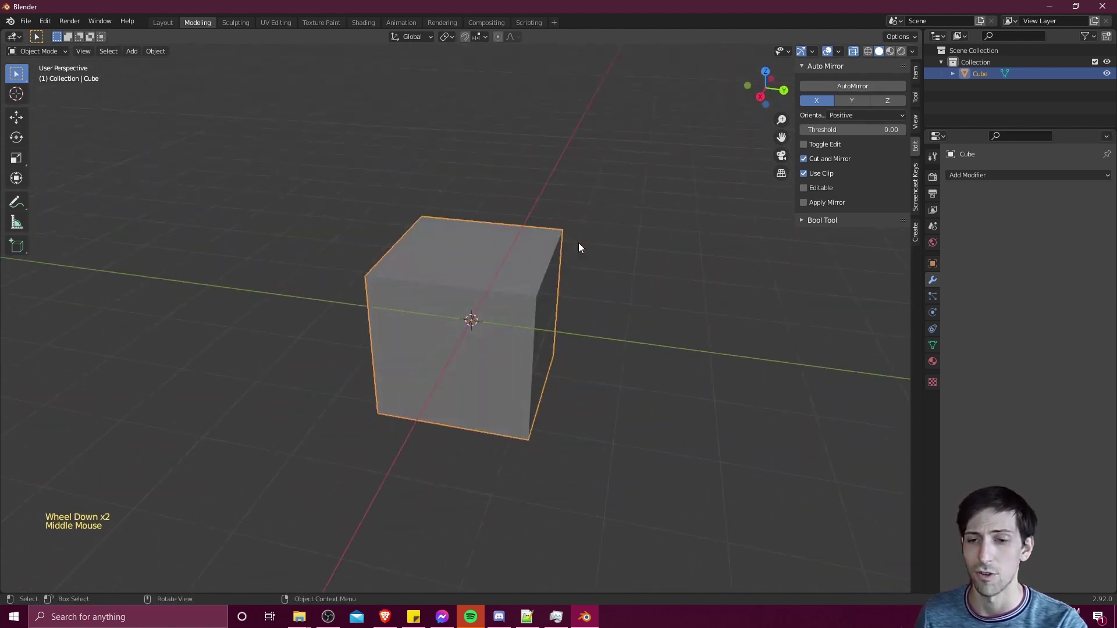
{"action": "middle_click_drag", "start_coordinate": [683, 313], "coordinate": [656, 325]}
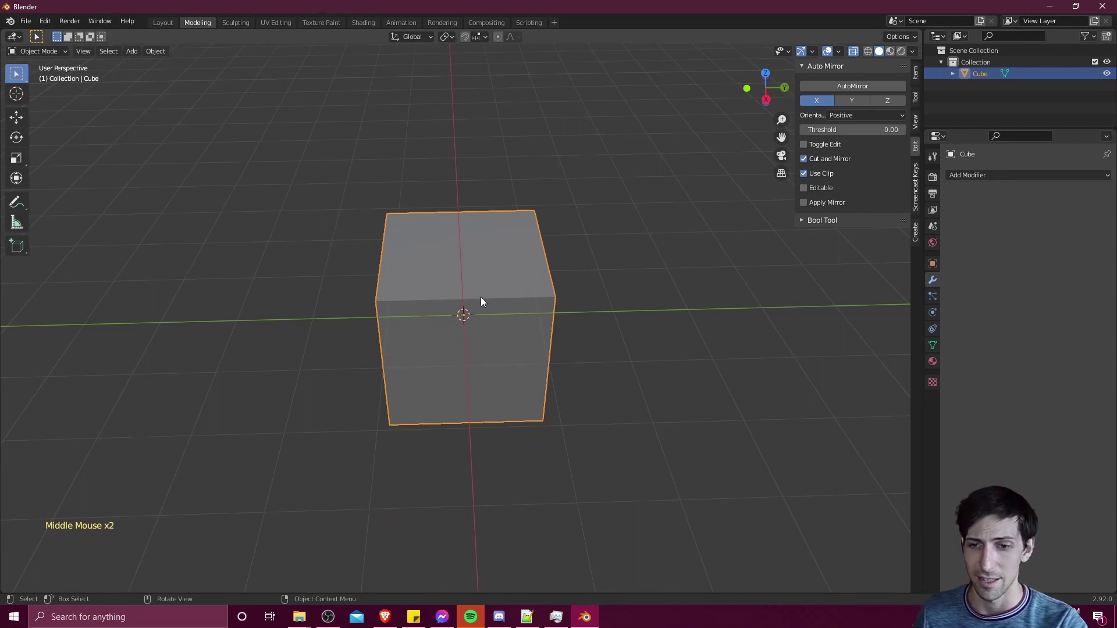
{"action": "scroll", "coordinate": [481, 301], "scroll_direction": "up", "scroll_amount": 1}
{"action": "middle_click_drag", "start_coordinate": [480, 301], "coordinate": [503, 328]}
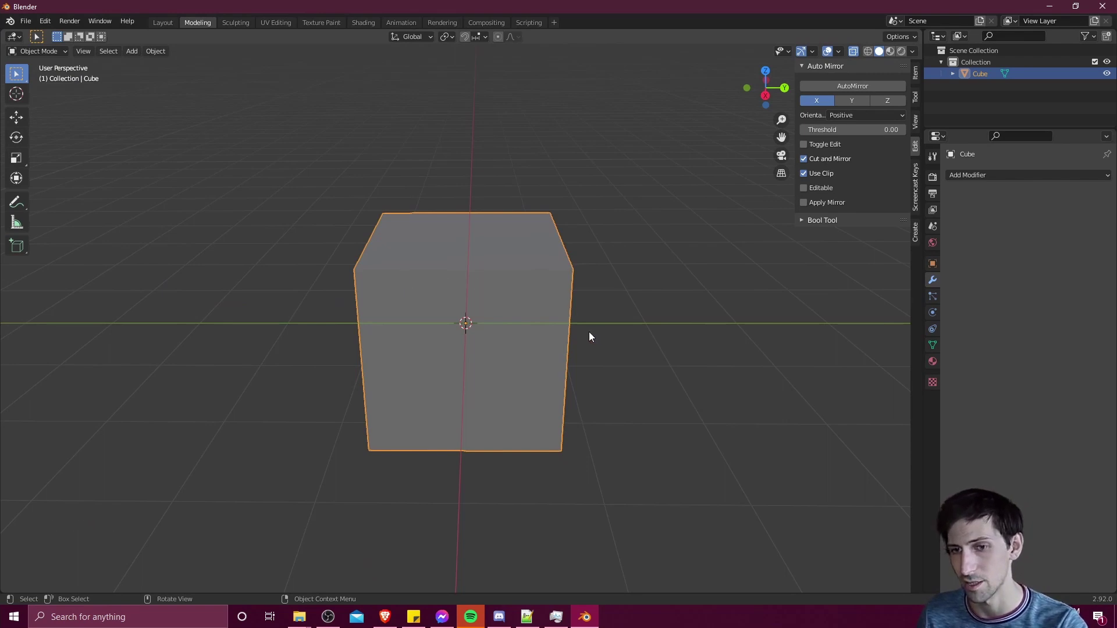
{"action": "middle_click_drag", "start_coordinate": [589, 332], "coordinate": [573, 381]}
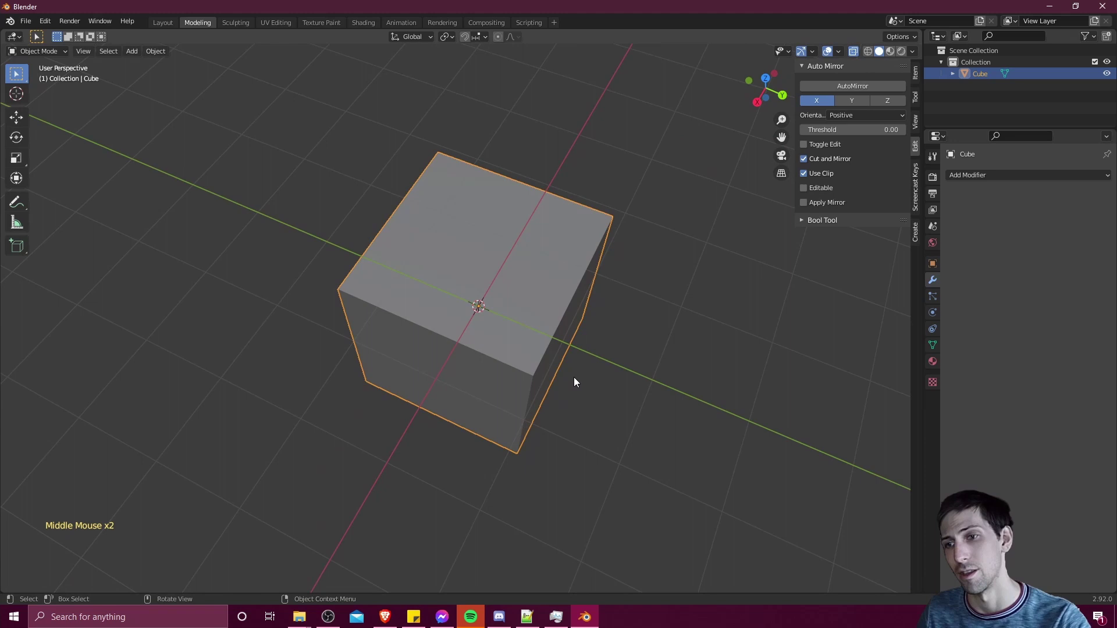
{"action": "middle_click_drag", "start_coordinate": [573, 383], "coordinate": [605, 361]}
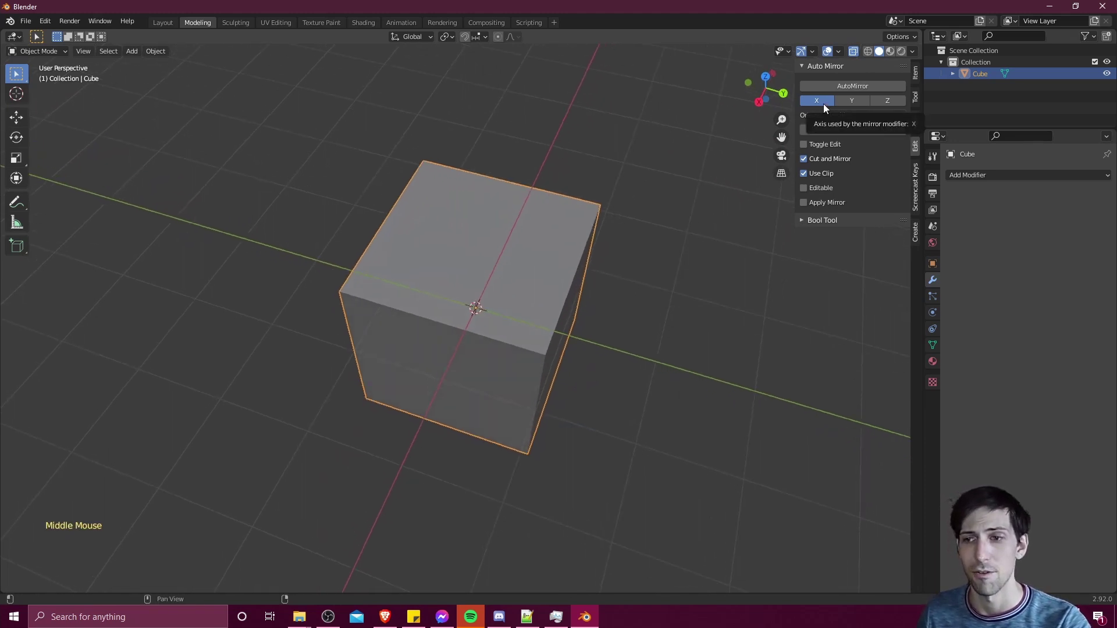
Run AutoMirror on the cube along the X axis with Cut and Mirror and Use Clip enabled, and show its mesh in Edit Mode.
{"action": "left_click", "coordinate": [832, 87]}
{"action": "middle_click_drag", "start_coordinate": [655, 274], "coordinate": [411, 182]}
{"action": "left_click_drag", "start_coordinate": [400, 149], "coordinate": [609, 513]}
{"action": "left_click", "coordinate": [591, 468]}
{"action": "middle_click_drag", "start_coordinate": [591, 469], "coordinate": [497, 207]}
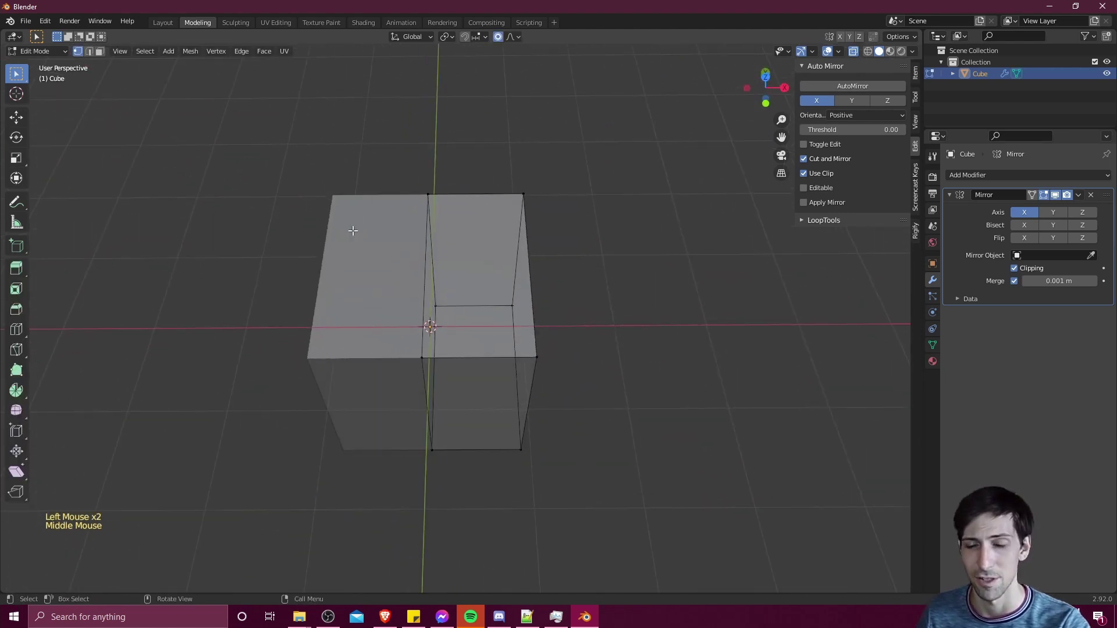
{"action": "middle_click_drag", "start_coordinate": [588, 354], "coordinate": [569, 349]}
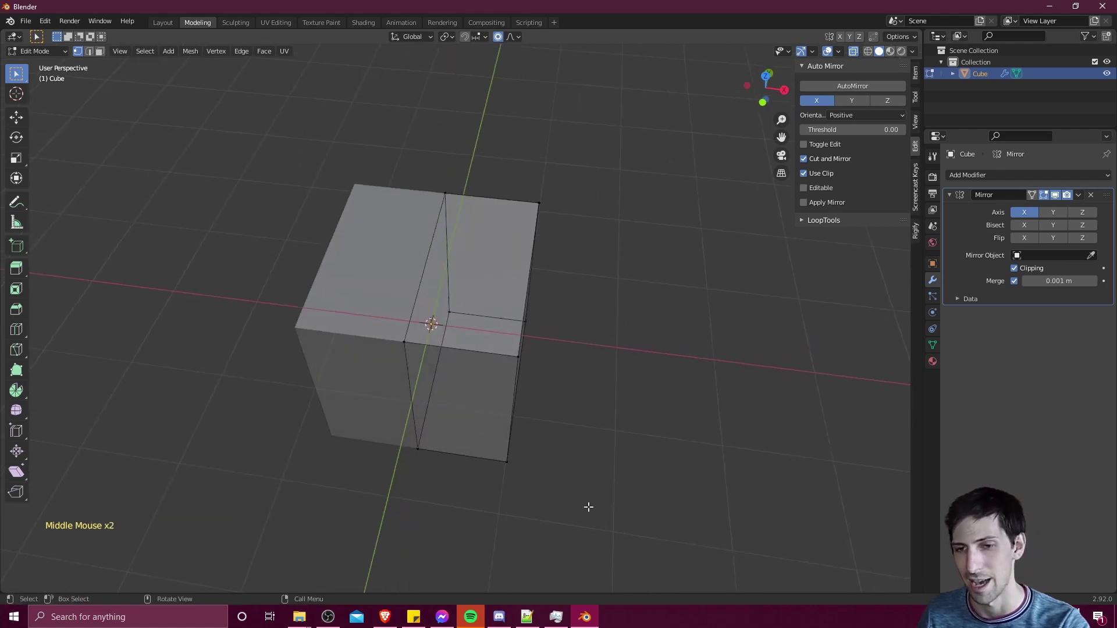
Select all vertices of the cube's editable half and compare it with the mirrored half.
{"action": "left_click_drag", "start_coordinate": [588, 508], "coordinate": [374, 78]}
{"action": "middle_click_drag", "start_coordinate": [413, 229], "coordinate": [423, 226]}
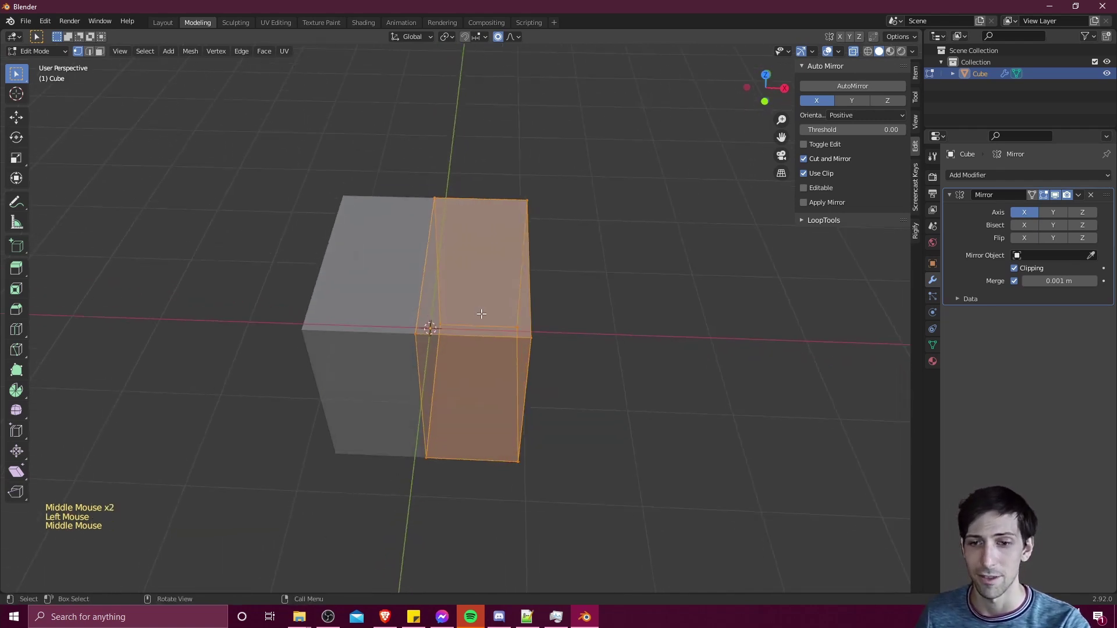
{"action": "middle_click_drag", "start_coordinate": [551, 357], "coordinate": [566, 350]}
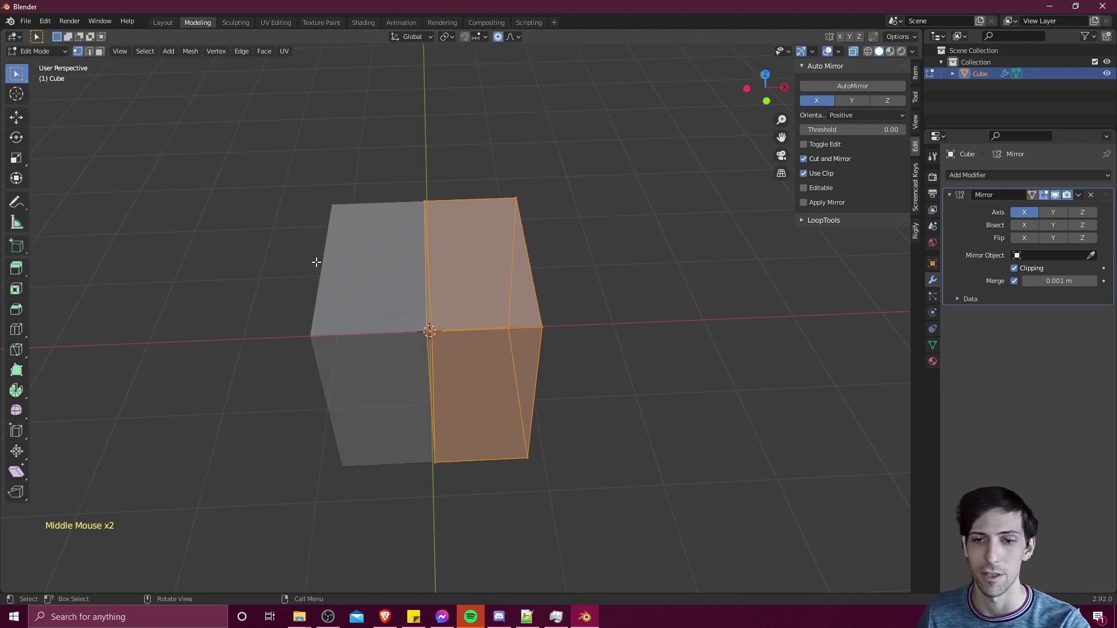
{"action": "middle_click_drag", "start_coordinate": [342, 266], "coordinate": [440, 264]}
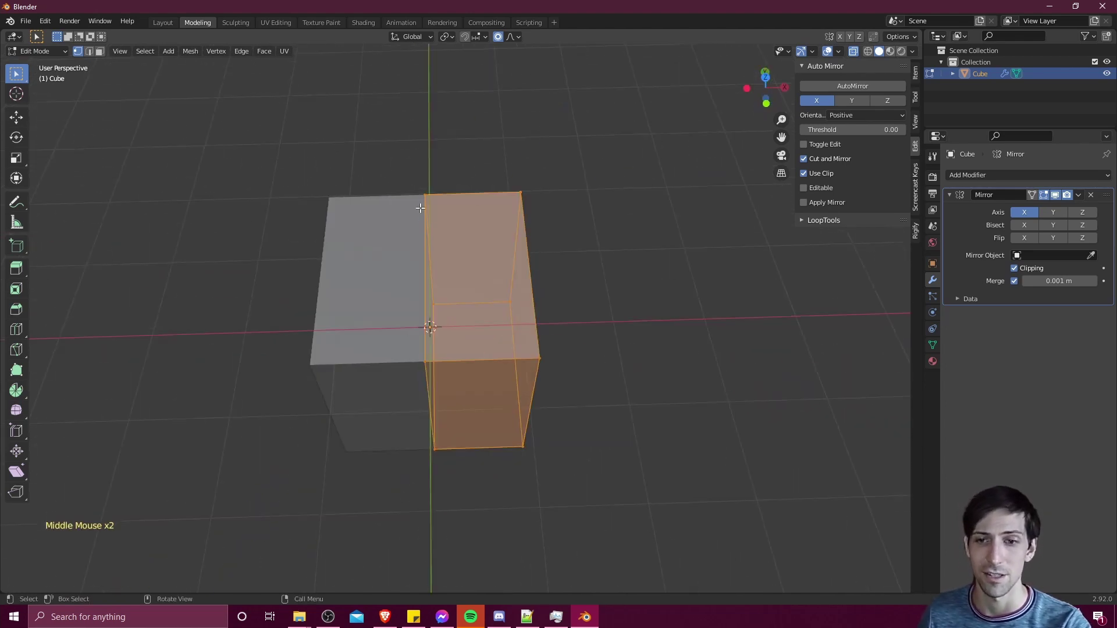
Try moving the back and front top outer vertices of the editable half, cancelling each move.
{"action": "left_click", "coordinate": [512, 188]}
{"action": "middle_click_drag", "start_coordinate": [512, 187], "coordinate": [529, 189]}
{"action": "key", "text": "g"}
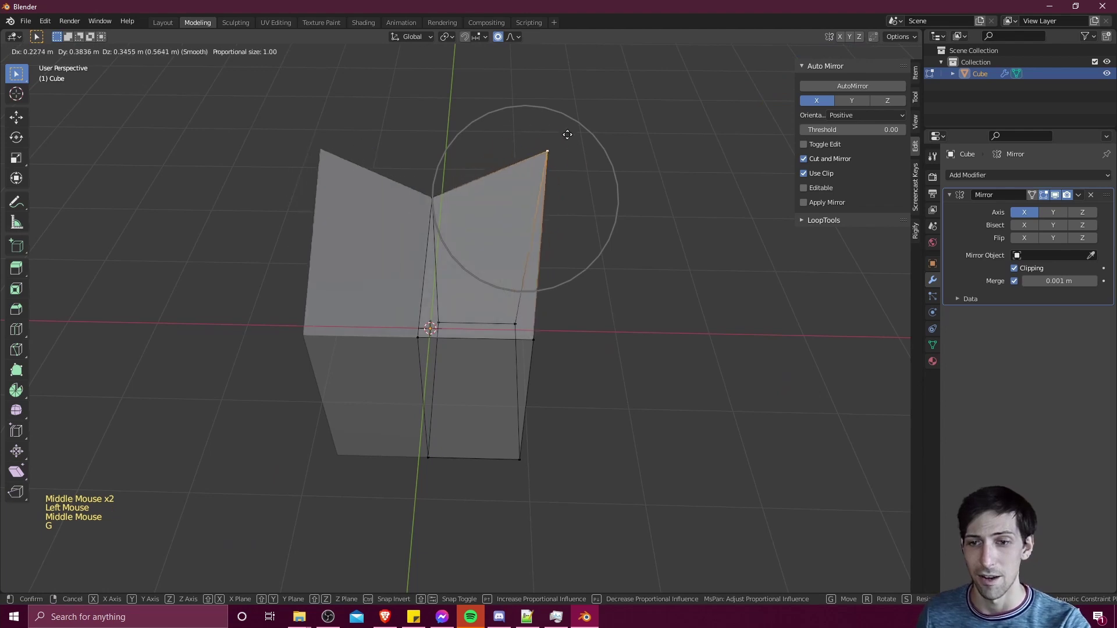
{"action": "right_click", "coordinate": [567, 132]}
{"action": "key", "text": "g"}
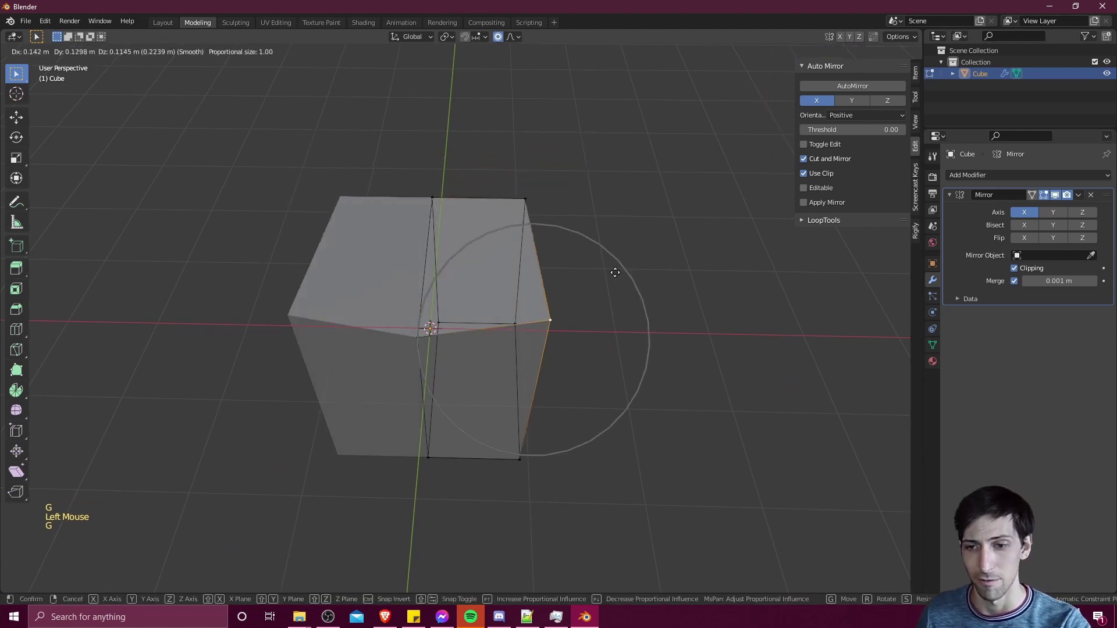
{"action": "right_click", "coordinate": [549, 310]}
{"action": "left_click", "coordinate": [549, 309]}
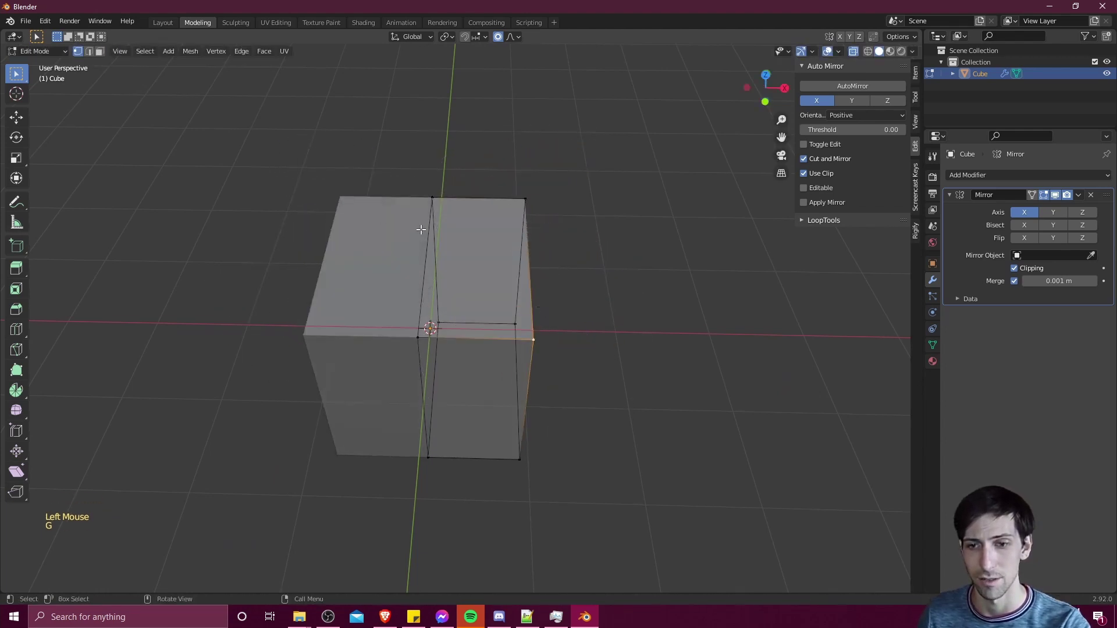
Select the entire editable half of the cube again and examine its open inner side.
{"action": "middle_click_drag", "start_coordinate": [521, 228], "coordinate": [498, 264]}
{"action": "scroll", "coordinate": [437, 315], "scroll_direction": "up", "scroll_amount": 1}
{"action": "scroll", "coordinate": [437, 315], "scroll_direction": "up", "scroll_amount": 3}
{"action": "scroll", "coordinate": [499, 265], "scroll_direction": "down", "scroll_amount": 3}
{"action": "left_click", "coordinate": [361, 127]}
{"action": "left_click_drag", "start_coordinate": [362, 128], "coordinate": [661, 526]}
{"action": "middle_click_drag", "start_coordinate": [660, 525], "coordinate": [616, 510]}
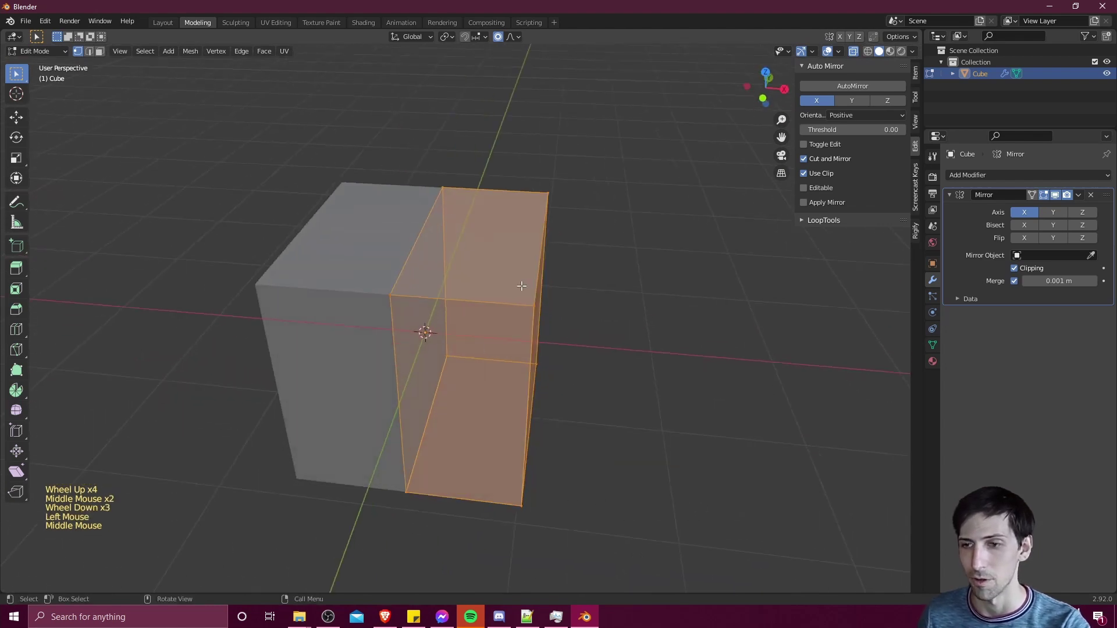
Clear the selection and pick individual top vertices of the editable half, ending on the back outer corner.
{"action": "left_click", "coordinate": [740, 231]}
{"action": "left_click", "coordinate": [549, 191]}
{"action": "left_click", "coordinate": [549, 191]}
{"action": "left_click", "coordinate": [530, 304]}
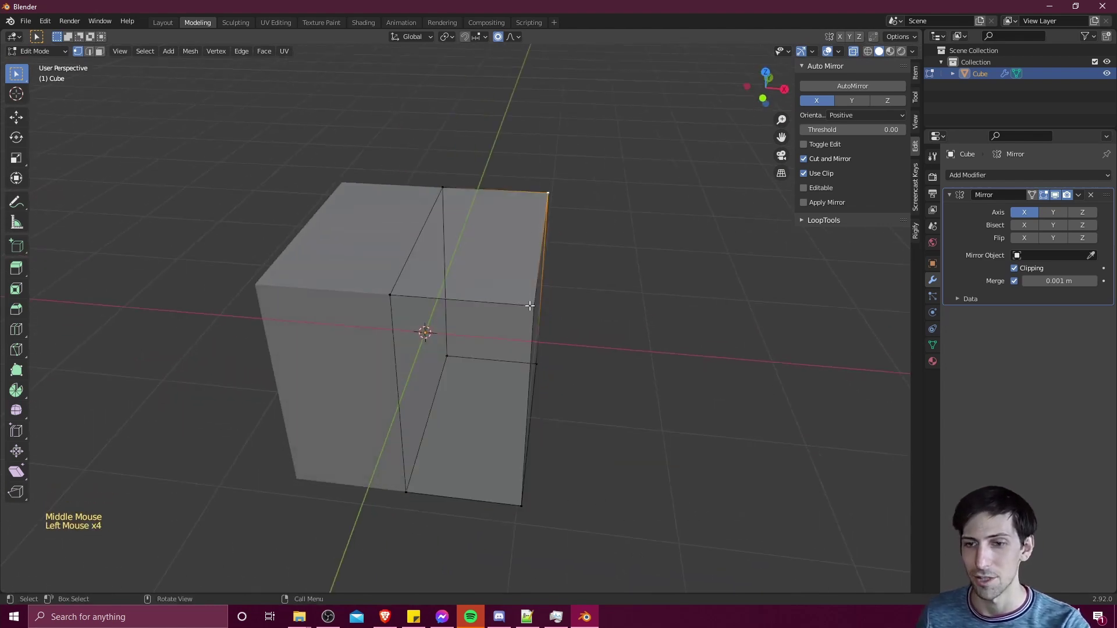
{"action": "left_click", "coordinate": [427, 298]}
{"action": "left_click", "coordinate": [549, 192]}
Add four evenly spaced loop cuts along the Y length of the editable half without sliding them.
{"action": "scroll", "coordinate": [582, 262], "scroll_direction": "down", "scroll_amount": 3}
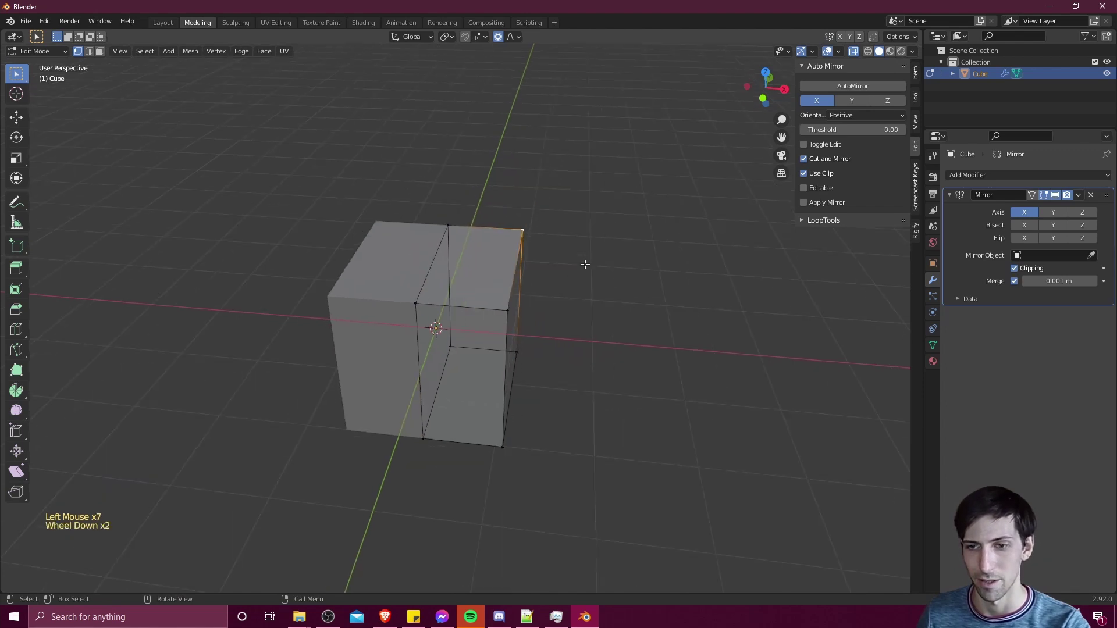
{"action": "middle_click_drag", "start_coordinate": [534, 295], "coordinate": [450, 306]}
{"action": "scroll", "coordinate": [450, 307], "scroll_direction": "down", "scroll_amount": 1}
{"action": "scroll", "coordinate": [454, 307], "scroll_direction": "up", "scroll_amount": 3}
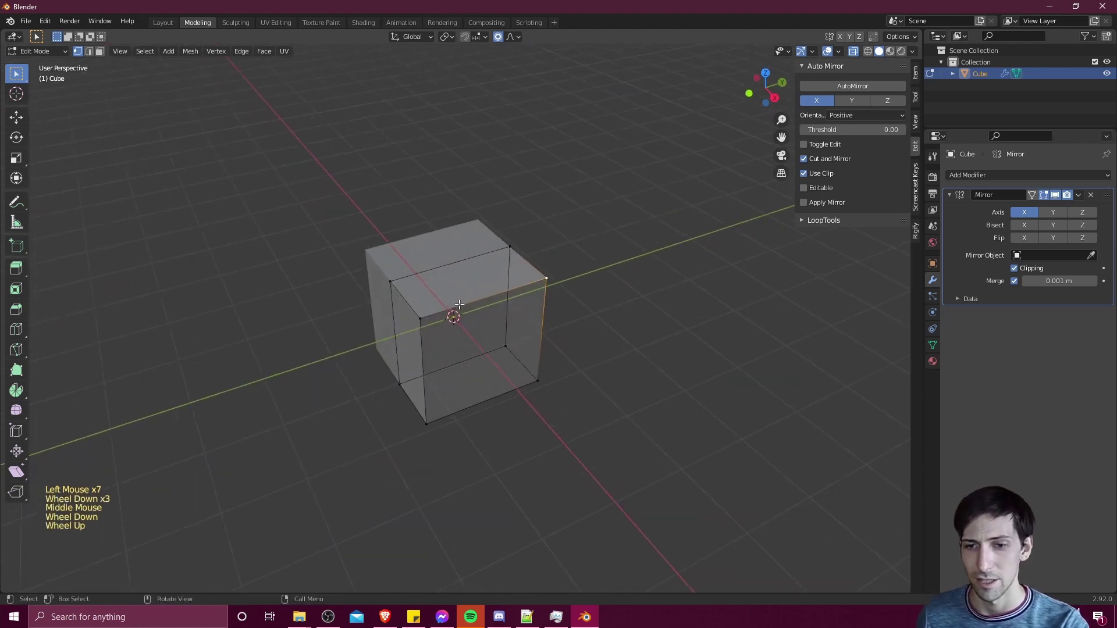
{"action": "key", "text": "ctrl+r"}
{"action": "scroll", "coordinate": [453, 294], "scroll_direction": "up", "scroll_amount": 2}
{"action": "left_click", "coordinate": [453, 293]}
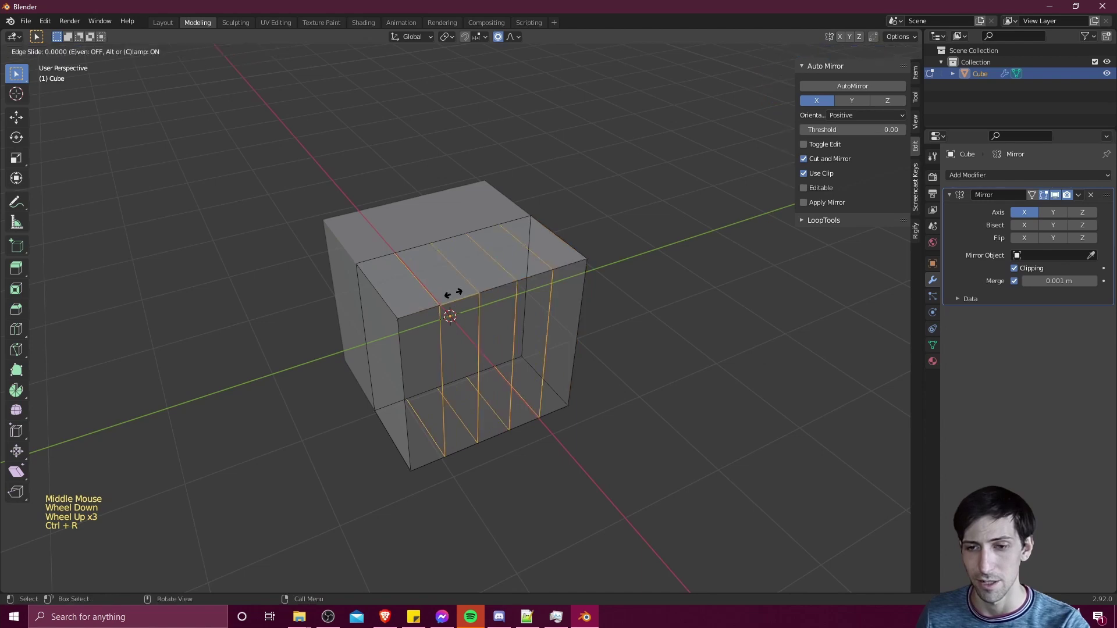
{"action": "left_click", "coordinate": [453, 294]}
Select the middle three outer side faces of the editable half and extrude them outward.
{"action": "middle_click_drag", "start_coordinate": [451, 311], "coordinate": [578, 370]}
{"action": "left_click", "coordinate": [456, 345]}
{"action": "left_click", "coordinate": [444, 319], "text": "shift"}
{"action": "key", "text": "e"}
{"action": "left_click", "coordinate": [638, 387]}
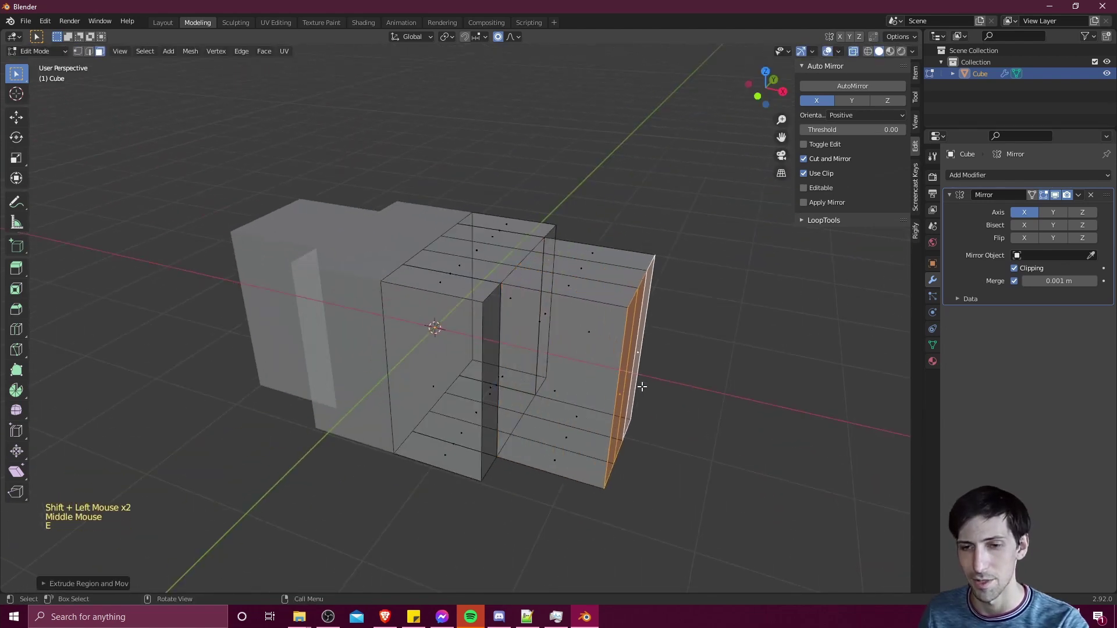
Select the three top faces of the side extrusion and extrude them upward about 1.3 m into a tower.
{"action": "left_click", "coordinate": [581, 287]}
{"action": "left_click", "coordinate": [581, 269], "text": "shift"}
{"action": "left_click", "coordinate": [592, 253], "text": "shift"}
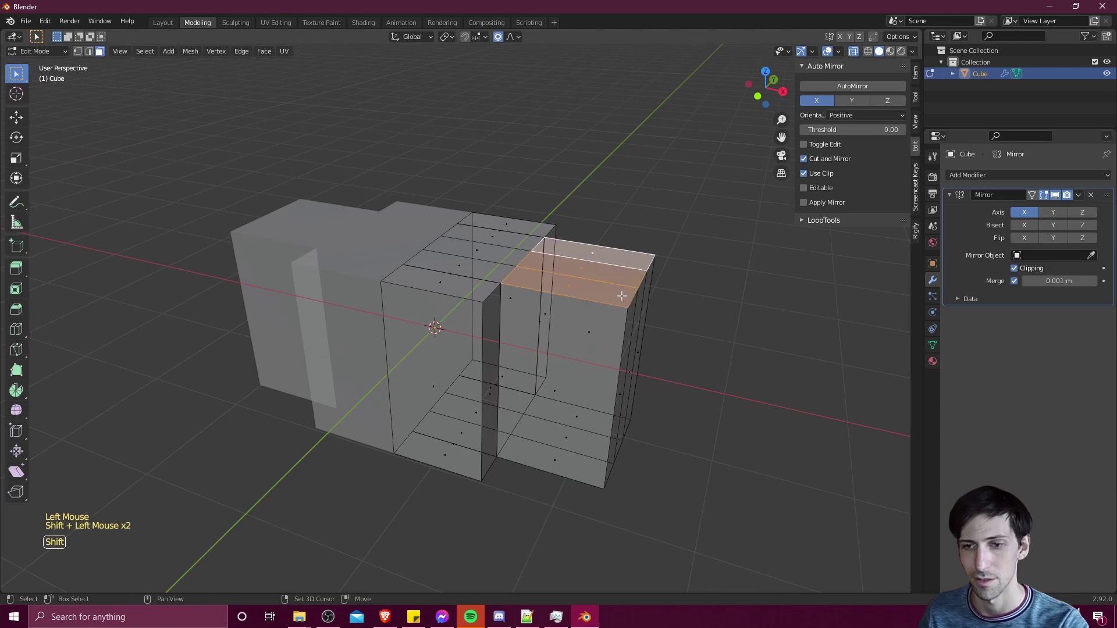
{"action": "middle_click_drag", "start_coordinate": [592, 253], "coordinate": [668, 386]}
{"action": "key", "text": "e"}
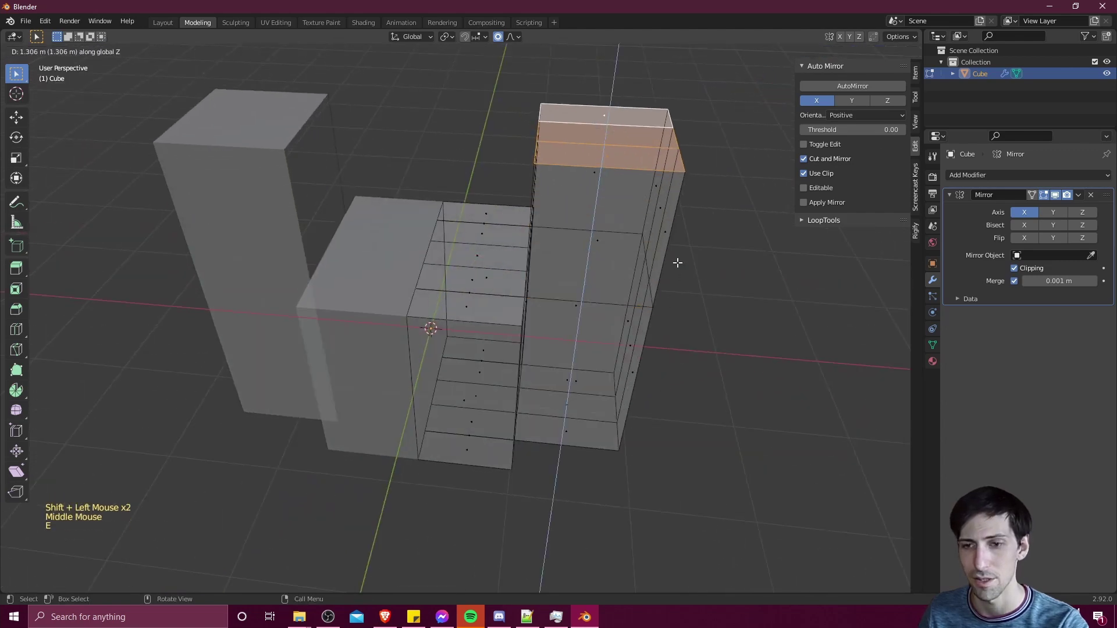
{"action": "left_click", "coordinate": [678, 259]}
Check the full mirrored shape in Object Mode, then return to editing the mesh.
{"action": "middle_click_drag", "start_coordinate": [678, 260], "coordinate": [534, 324]}
{"action": "key", "text": "Tab"}
{"action": "left_click", "coordinate": [602, 337]}
{"action": "scroll", "coordinate": [587, 337], "scroll_direction": "down", "scroll_amount": 3}
{"action": "key", "text": "Tab"}
{"action": "scroll", "coordinate": [481, 292], "scroll_direction": "up", "scroll_amount": 3}
Select the top centre edge loop on the mirror seam and raise it along Z to form a gabled roof ridge.
{"action": "left_click", "coordinate": [511, 270]}
{"action": "middle_click_drag", "start_coordinate": [511, 269], "coordinate": [506, 281]}
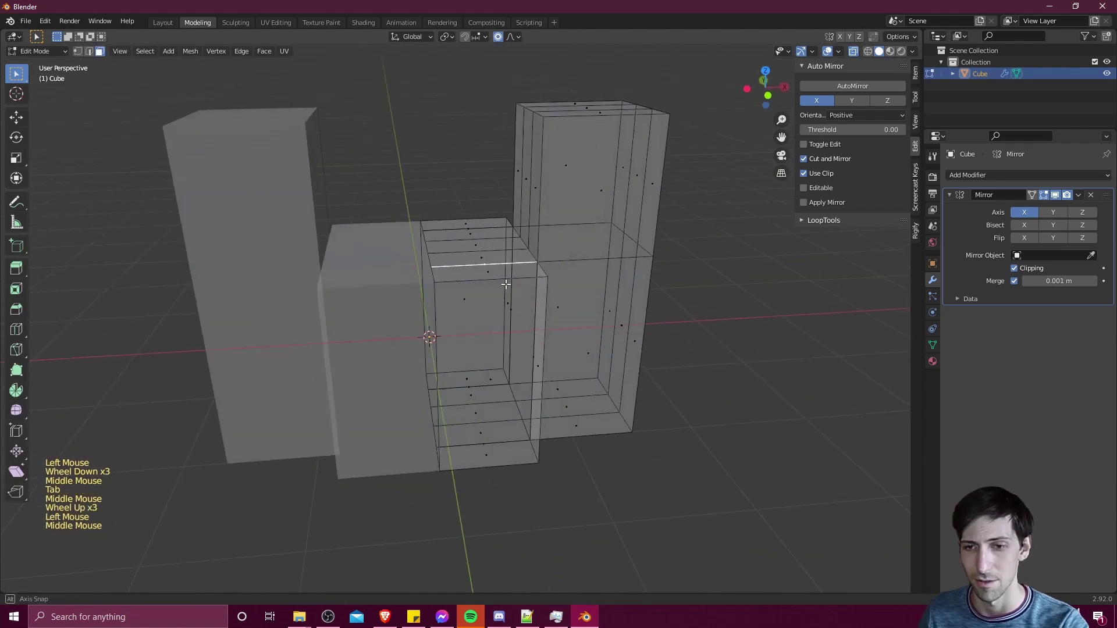
{"action": "left_click", "coordinate": [494, 279]}
{"action": "left_click", "coordinate": [493, 278], "text": "alt"}
{"action": "key", "text": "g"}
{"action": "key", "text": "z"}
{"action": "left_click", "coordinate": [454, 429]}
Pick the top inner vertices of the editable tower one at a time and compare them with the mirrored tower.
{"action": "middle_click_drag", "start_coordinate": [454, 429], "coordinate": [462, 431]}
{"action": "left_click", "coordinate": [595, 131]}
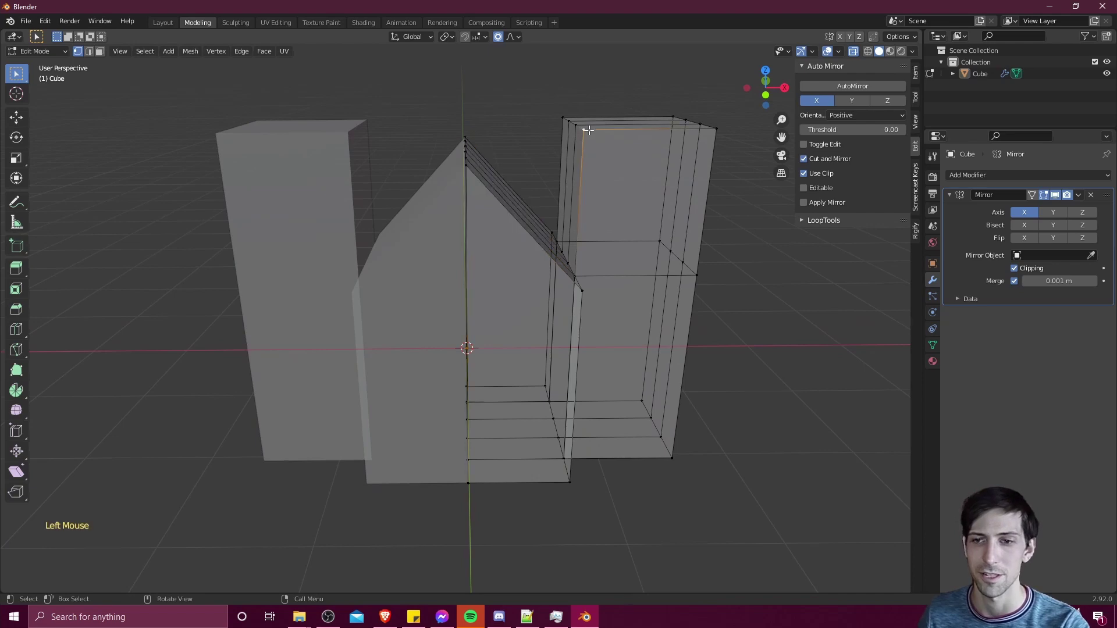
{"action": "left_click", "coordinate": [580, 124]}
{"action": "left_click", "coordinate": [575, 123]}
{"action": "left_click", "coordinate": [569, 126]}
{"action": "left_click", "coordinate": [587, 145]}
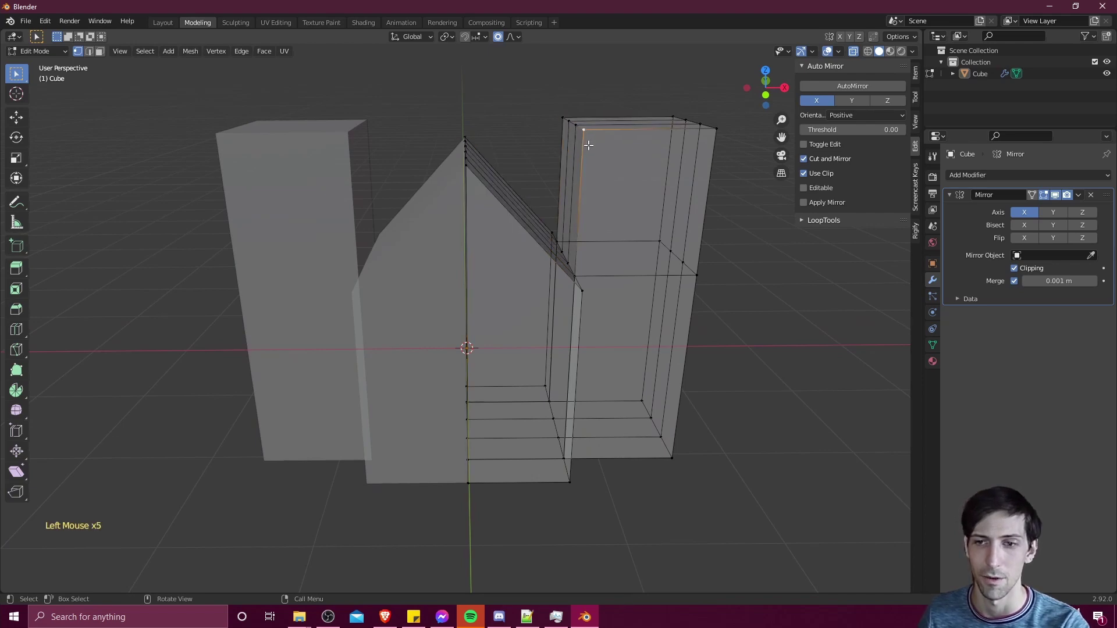
{"action": "left_click", "coordinate": [577, 128]}
{"action": "middle_click_drag", "start_coordinate": [627, 192], "coordinate": [299, 230]}
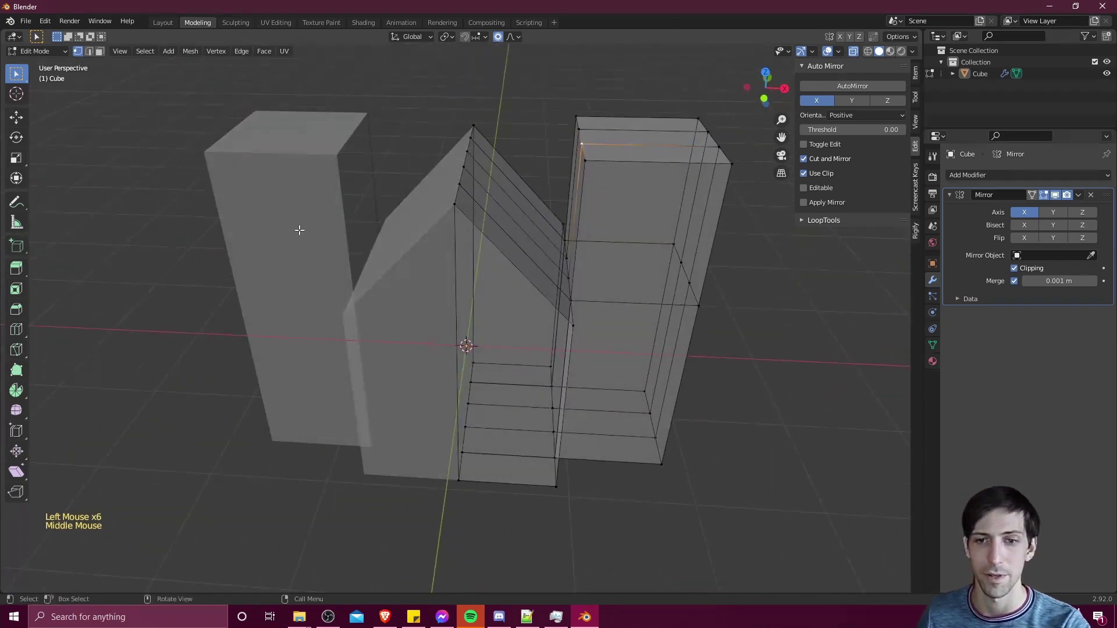
{"action": "middle_click_drag", "start_coordinate": [330, 132], "coordinate": [347, 136]}
{"action": "left_click", "coordinate": [592, 145]}
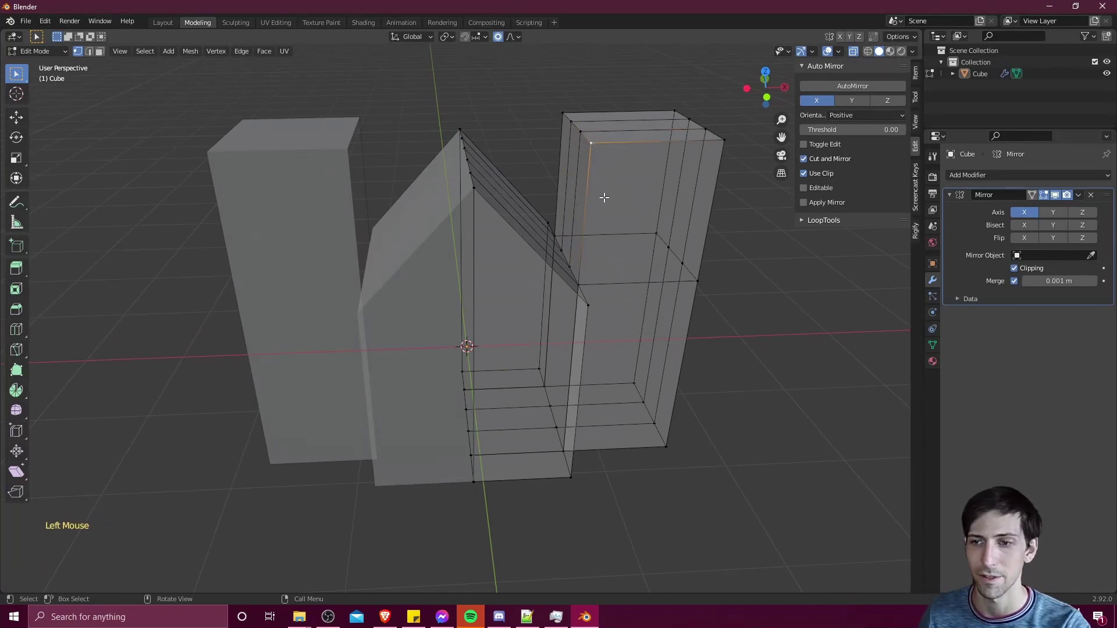
View the whole building, box-select its editable half and clear the selection.
{"action": "scroll", "coordinate": [603, 200], "scroll_direction": "down", "scroll_amount": 1}
{"action": "middle_click_drag", "start_coordinate": [604, 200], "coordinate": [768, 252]}
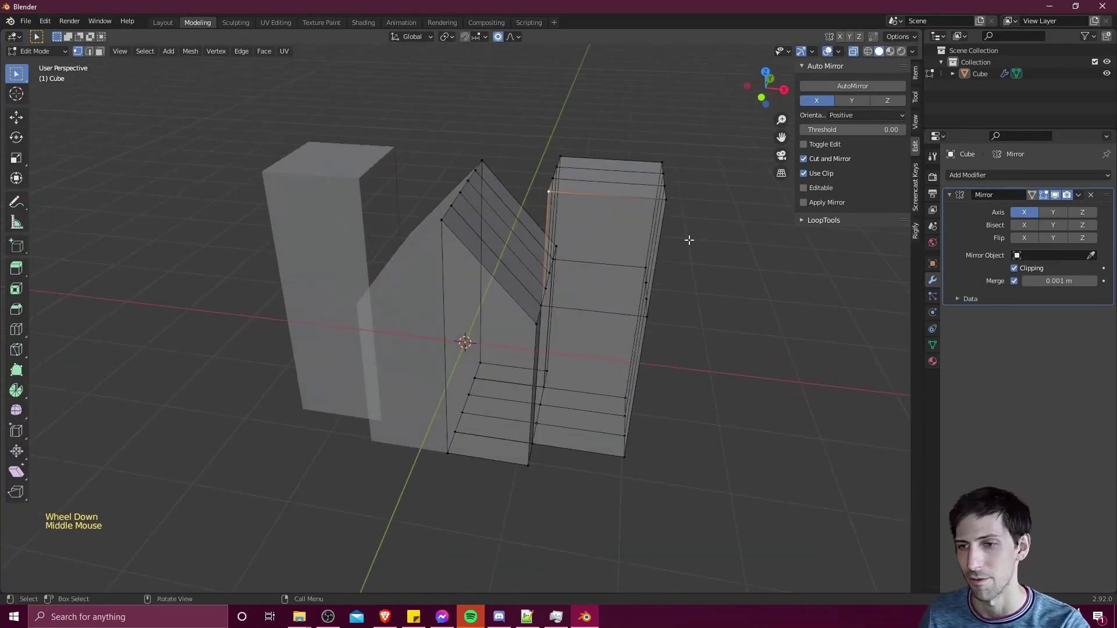
{"action": "middle_click_drag", "start_coordinate": [688, 240], "coordinate": [719, 447]}
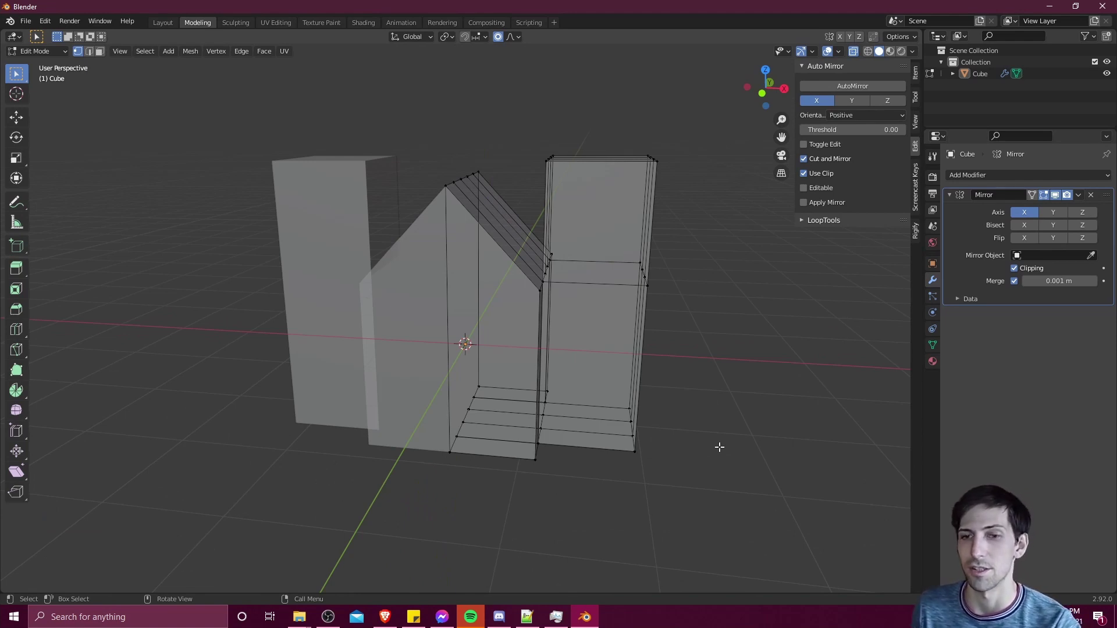
{"action": "middle_click_drag", "start_coordinate": [715, 443], "coordinate": [442, 142]}
{"action": "left_click_drag", "start_coordinate": [322, 105], "coordinate": [781, 493]}
{"action": "left_click", "coordinate": [788, 518]}
{"action": "left_click", "coordinate": [404, 97]}
{"action": "left_click", "coordinate": [780, 492]}
Switch to Object Mode, select the building and apply its Mirror modifier.
{"action": "key", "text": "Tab"}
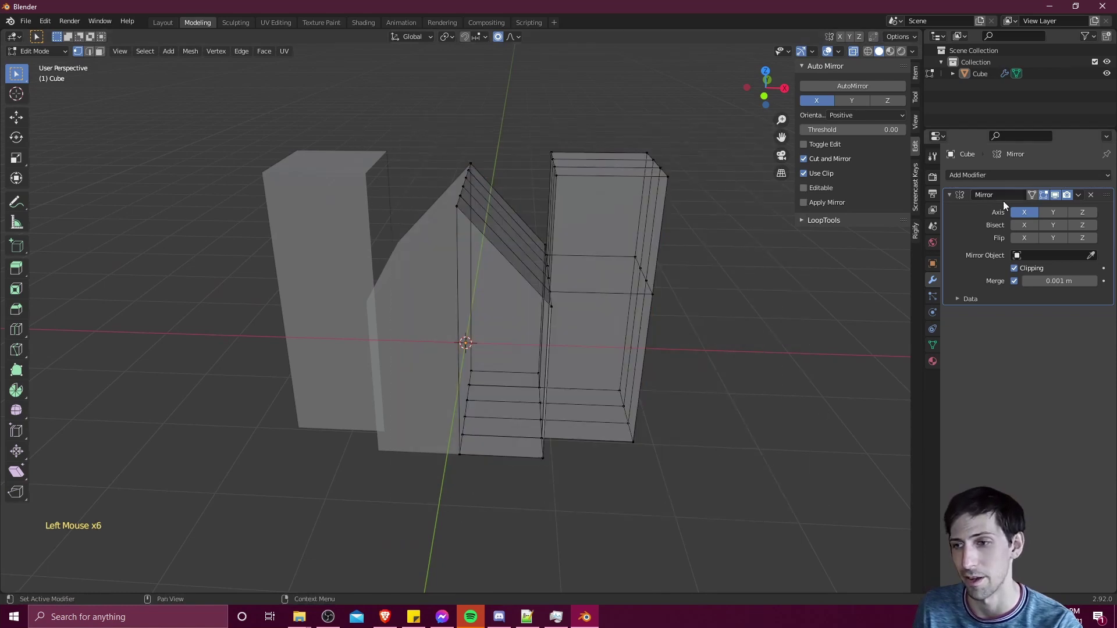
{"action": "left_click", "coordinate": [599, 296]}
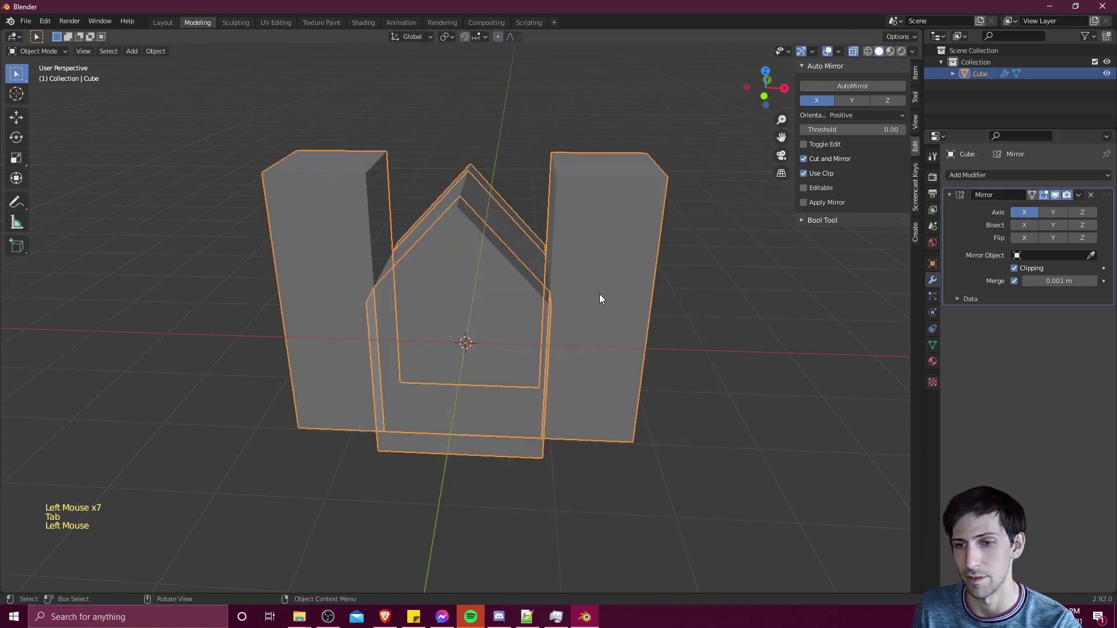
{"action": "left_click", "coordinate": [1078, 196]}
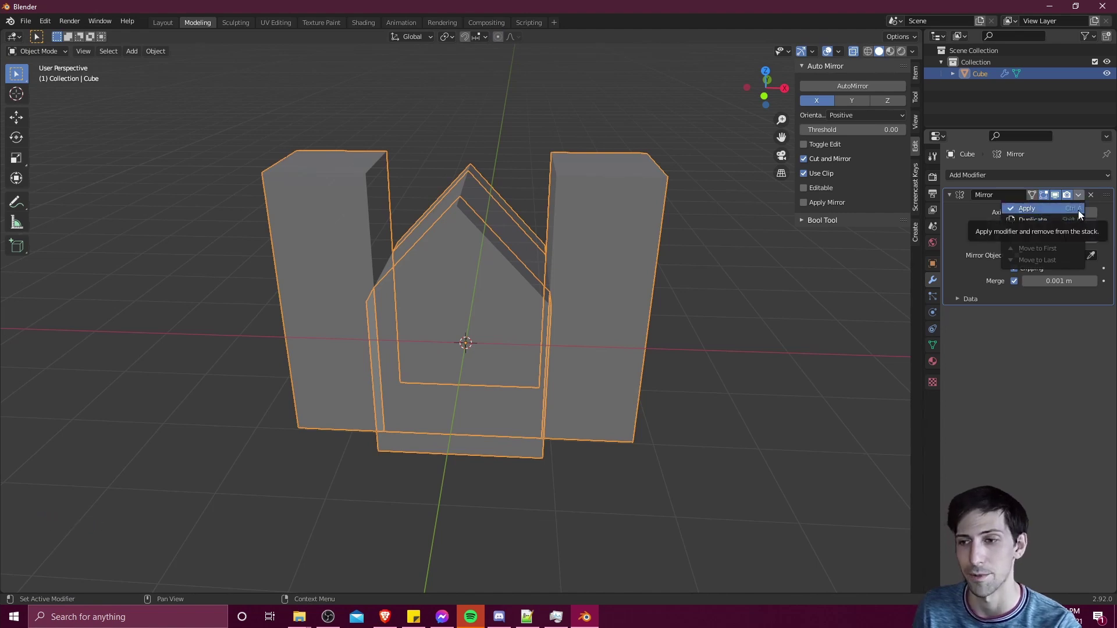
{"action": "left_click", "coordinate": [1078, 211]}
Inspect the applied mesh in Edit Mode by selecting everything, then picking individual vertices on the formerly mirrored tower.
{"action": "key", "text": "Tab"}
{"action": "key", "text": "a"}
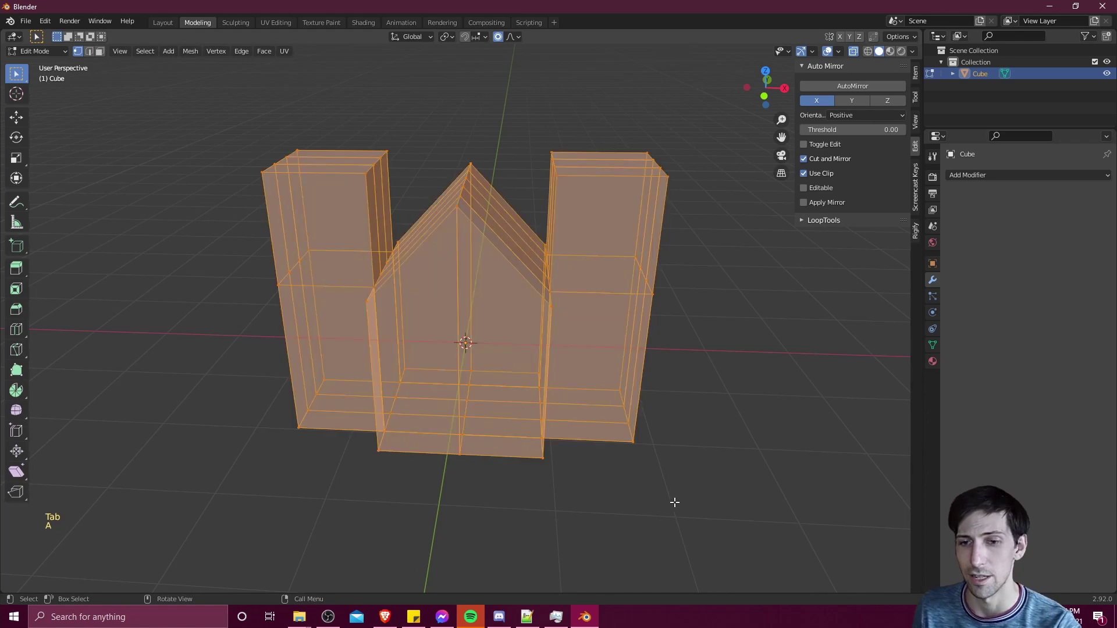
{"action": "middle_click_drag", "start_coordinate": [674, 502], "coordinate": [679, 472]}
{"action": "left_click", "coordinate": [628, 461]}
{"action": "middle_click_drag", "start_coordinate": [328, 312], "coordinate": [337, 287]}
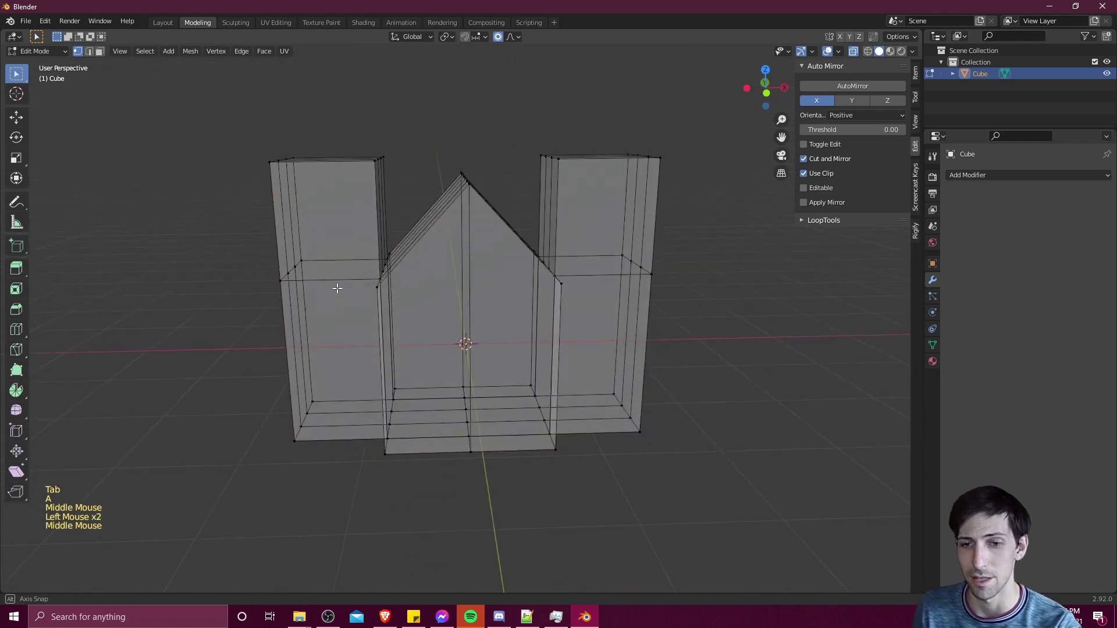
{"action": "left_click", "coordinate": [290, 285]}
{"action": "left_click", "coordinate": [297, 265]}
{"action": "left_click", "coordinate": [301, 262]}
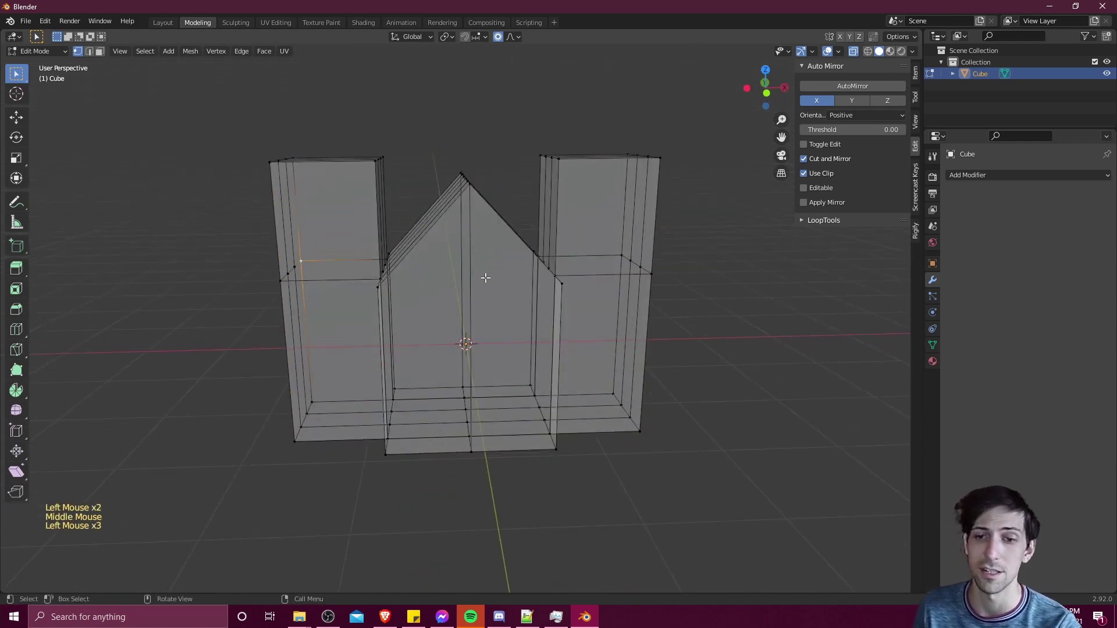
Lower the two front top vertices of the tower on the positive X side, one at a time, to slope its top.
{"action": "middle_click_drag", "start_coordinate": [683, 264], "coordinate": [645, 287]}
{"action": "left_click", "coordinate": [548, 288]}
{"action": "middle_click_drag", "start_coordinate": [548, 288], "coordinate": [549, 186]}
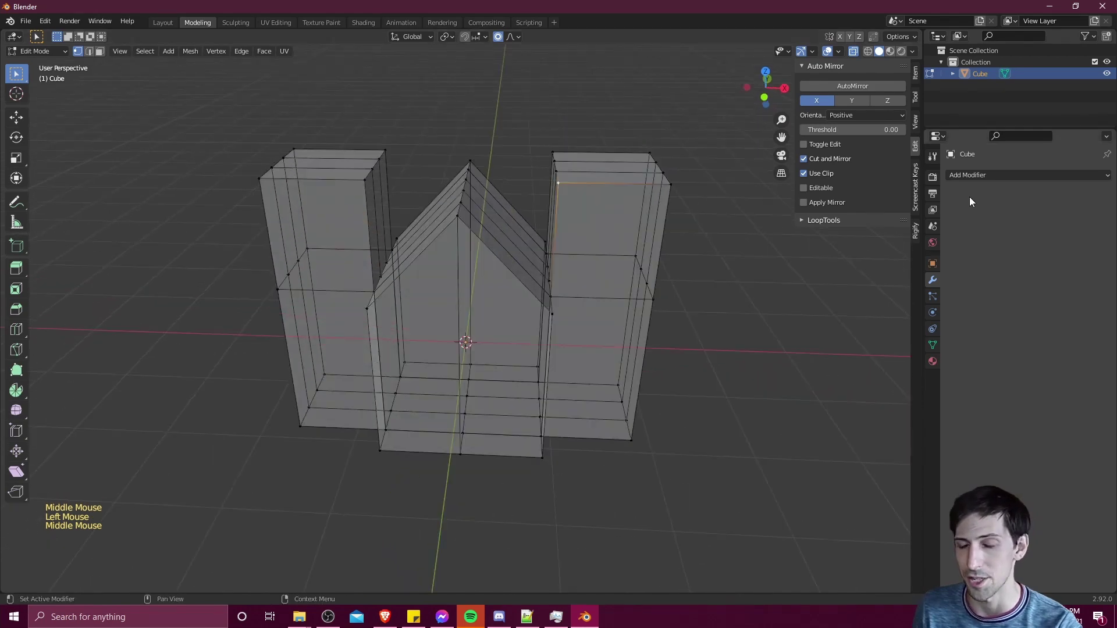
{"action": "key", "text": "g"}
{"action": "key", "text": "z"}
{"action": "middle_click_drag", "start_coordinate": [671, 340], "coordinate": [612, 212]}
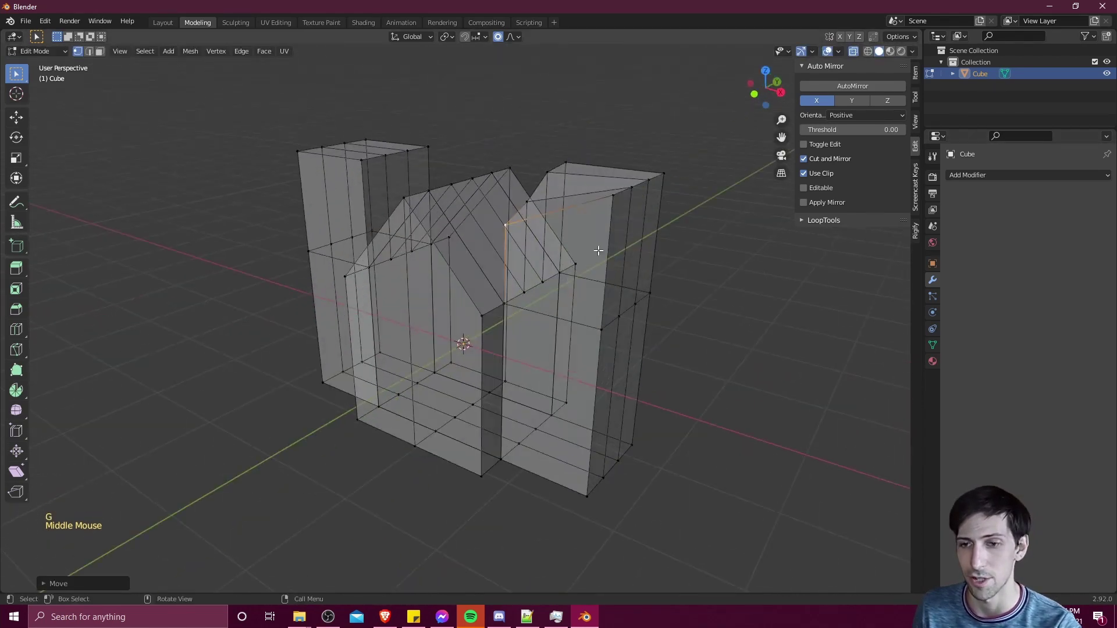
{"action": "left_click", "coordinate": [613, 211]}
{"action": "key", "text": "g"}
{"action": "middle_click", "coordinate": [651, 281]}
Check the shape in Object Mode, then return to Edit Mode and lower the front vertex of the roof ridge.
{"action": "key", "text": "Tab"}
{"action": "middle_click_drag", "start_coordinate": [651, 281], "coordinate": [550, 203]}
{"action": "left_click", "coordinate": [487, 205]}
{"action": "key", "text": "Tab"}
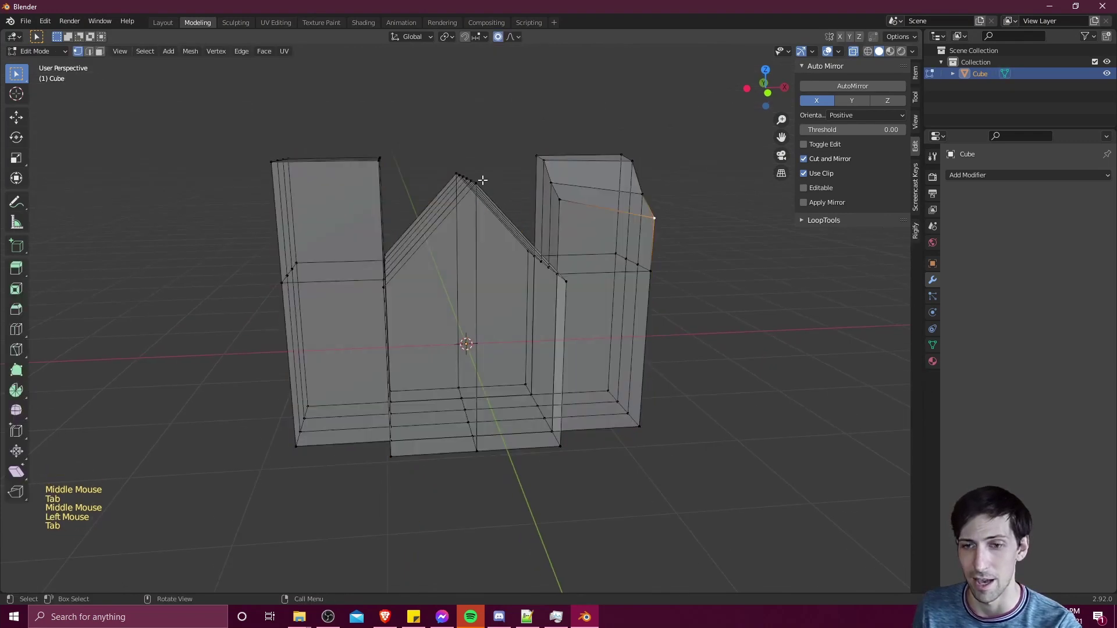
{"action": "left_click", "coordinate": [482, 180]}
{"action": "key", "text": "g"}
{"action": "left_click", "coordinate": [483, 192]}
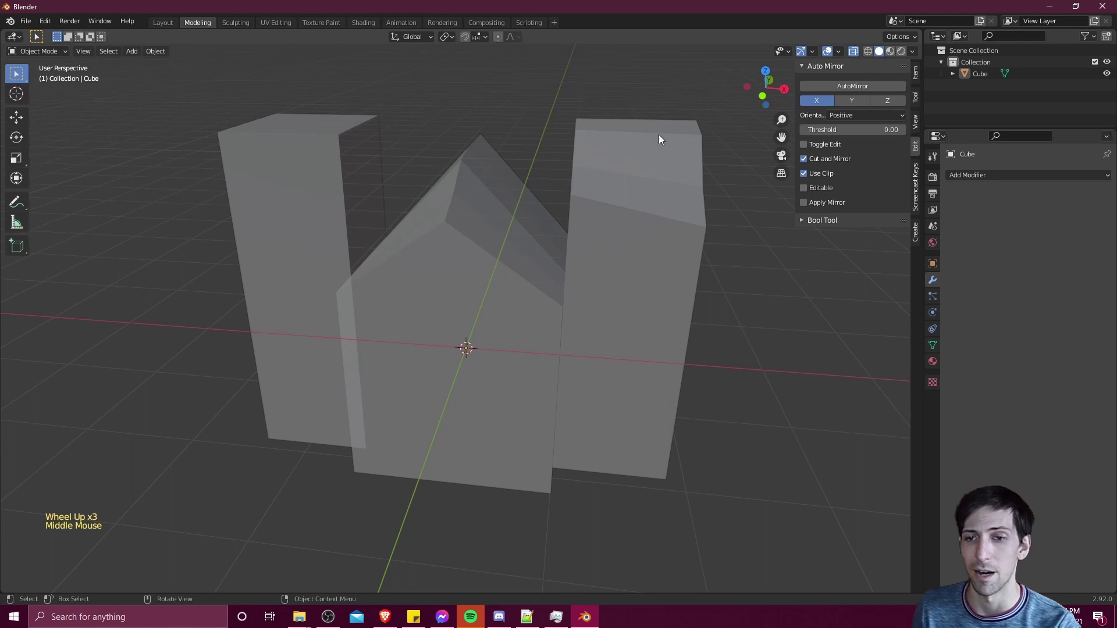
Lower the back outer top vertex of the sloped tower in Edit Mode.
{"action": "scroll", "coordinate": [654, 141], "scroll_direction": "down", "scroll_amount": 2}
{"action": "middle_click_drag", "start_coordinate": [645, 142], "coordinate": [577, 155]}
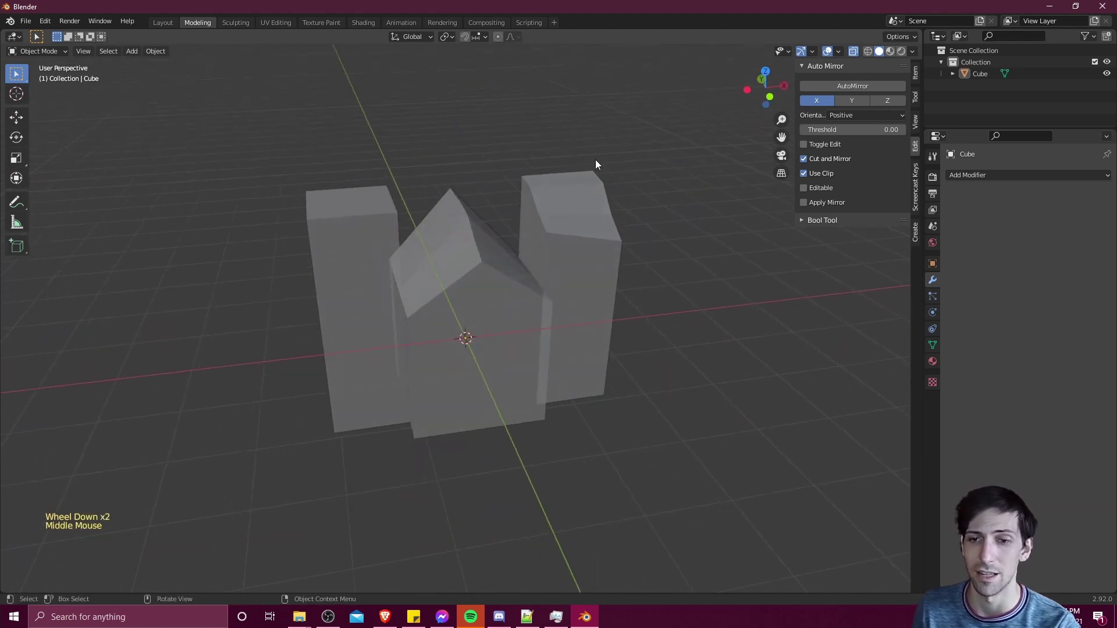
{"action": "scroll", "coordinate": [573, 205], "scroll_direction": "up", "scroll_amount": 4}
{"action": "scroll", "coordinate": [576, 205], "scroll_direction": "down", "scroll_amount": 2}
{"action": "middle_click_drag", "start_coordinate": [577, 204], "coordinate": [599, 258], "text": "shift"}
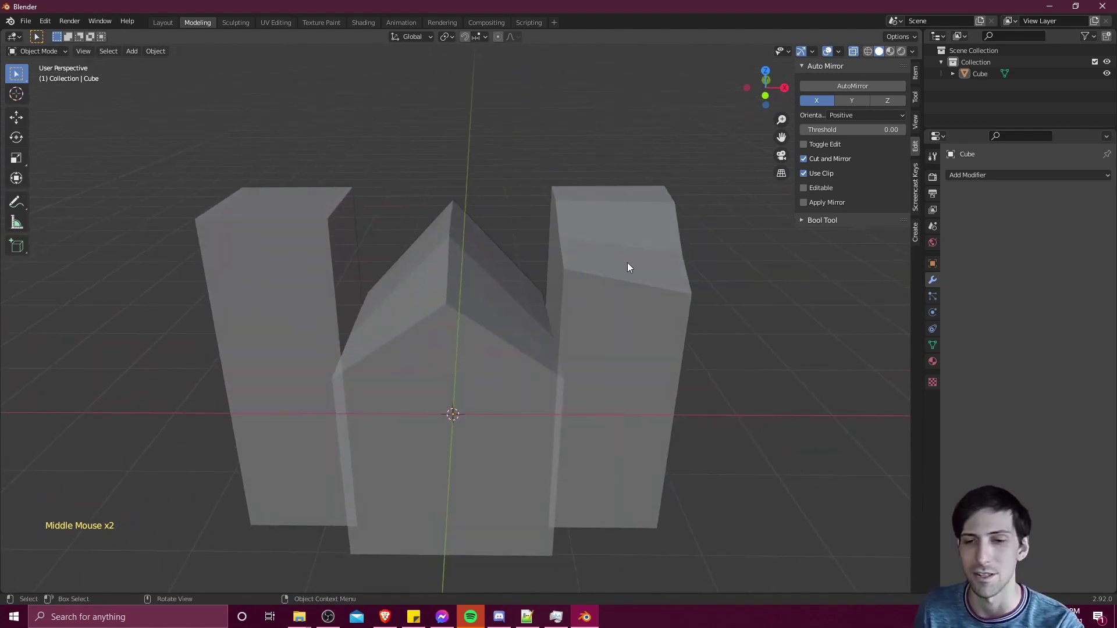
{"action": "middle_click_drag", "start_coordinate": [650, 260], "coordinate": [581, 266]}
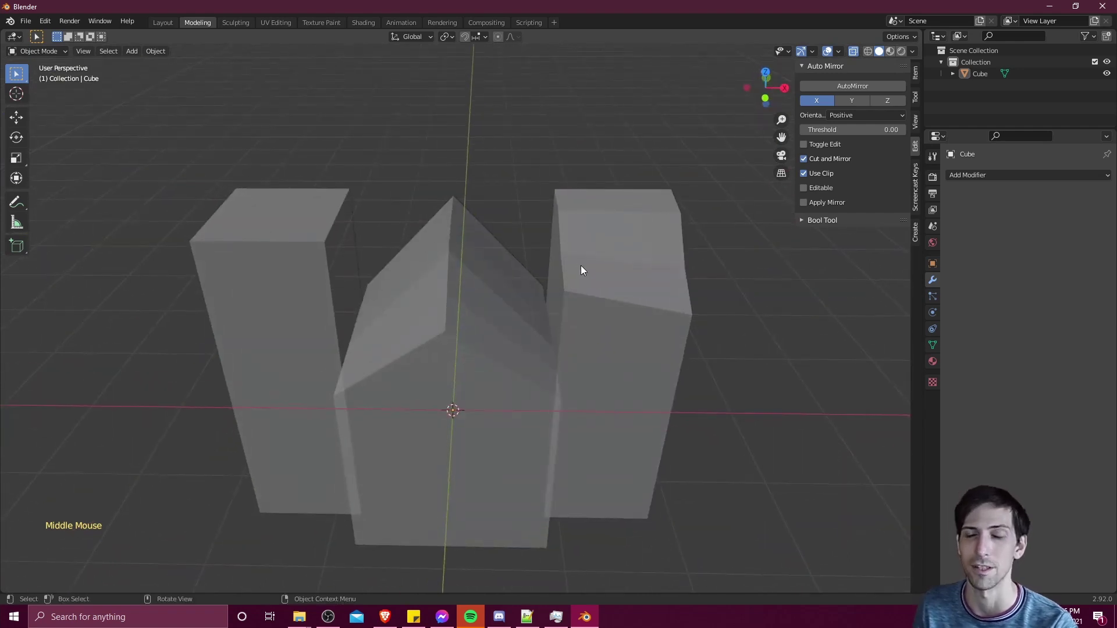
{"action": "left_click", "coordinate": [684, 224]}
{"action": "key", "text": "Tab"}
{"action": "left_click", "coordinate": [668, 183]}
{"action": "key", "text": "g"}
{"action": "left_click", "coordinate": [670, 202]}
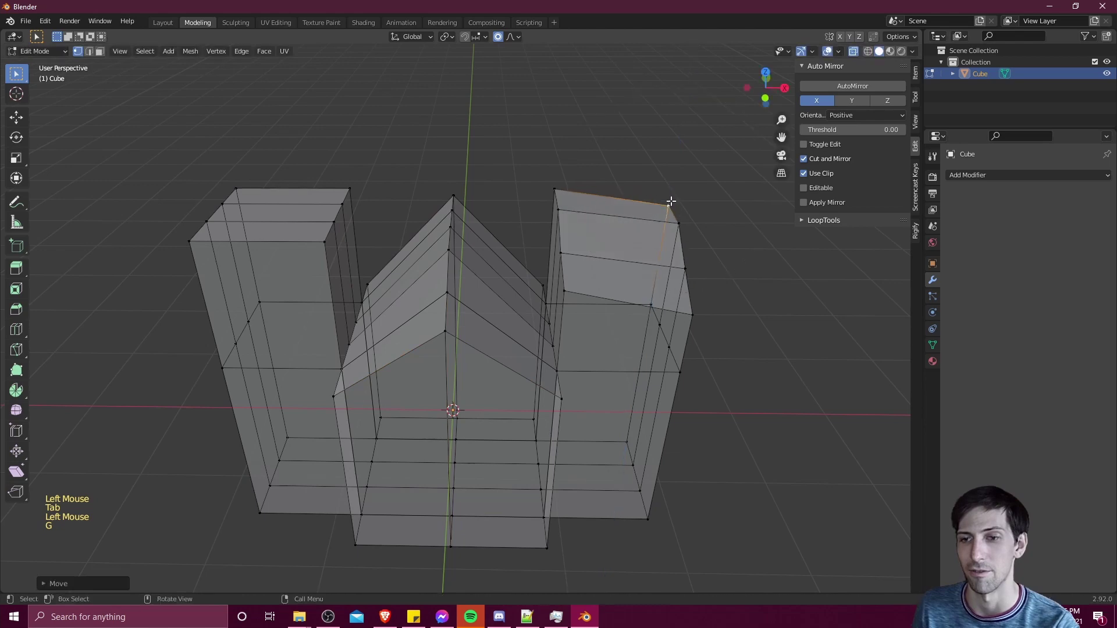
Return to Object Mode, clear the selection and examine the asymmetrical building as a whole.
{"action": "key", "text": "Tab"}
{"action": "middle_click_drag", "start_coordinate": [670, 201], "coordinate": [626, 338]}
{"action": "scroll", "coordinate": [669, 325], "scroll_direction": "down", "scroll_amount": 3}
{"action": "left_click", "coordinate": [692, 335]}
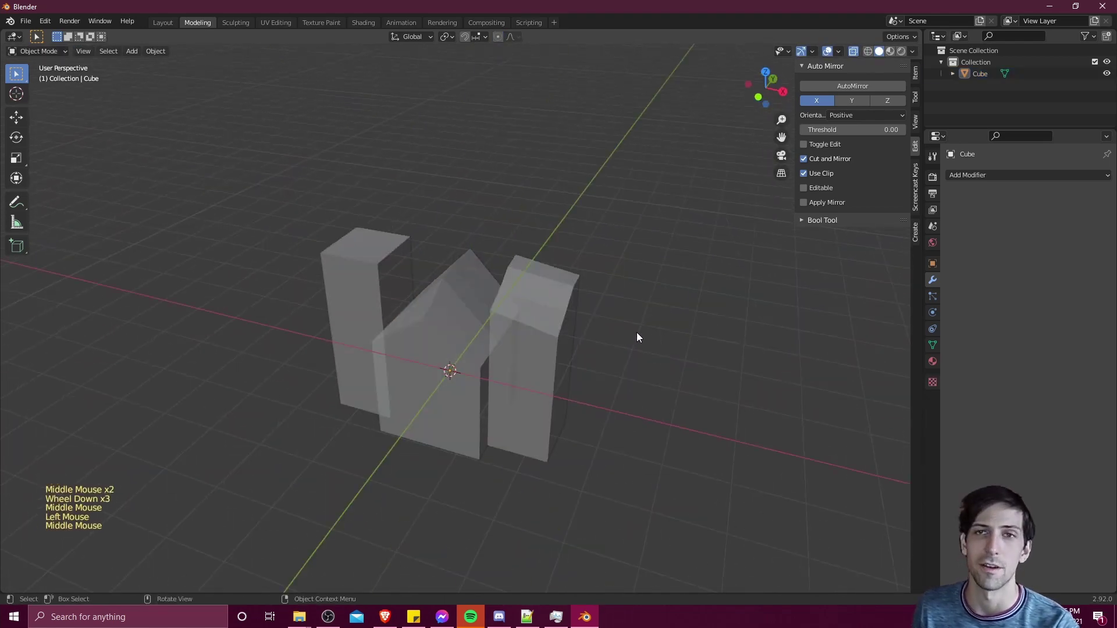